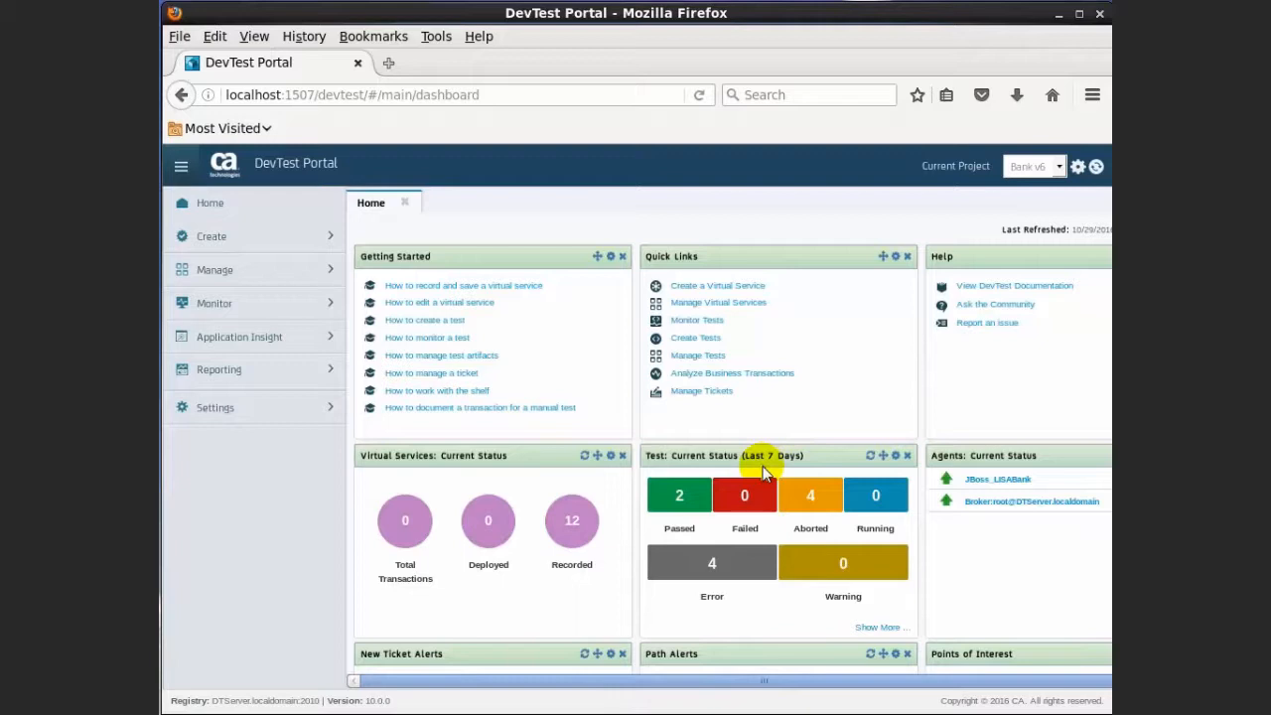
# Check Server Health under Monitor (one VSE, one coordinator, two simulators running), then close the report
pyautogui.click(318, 310)
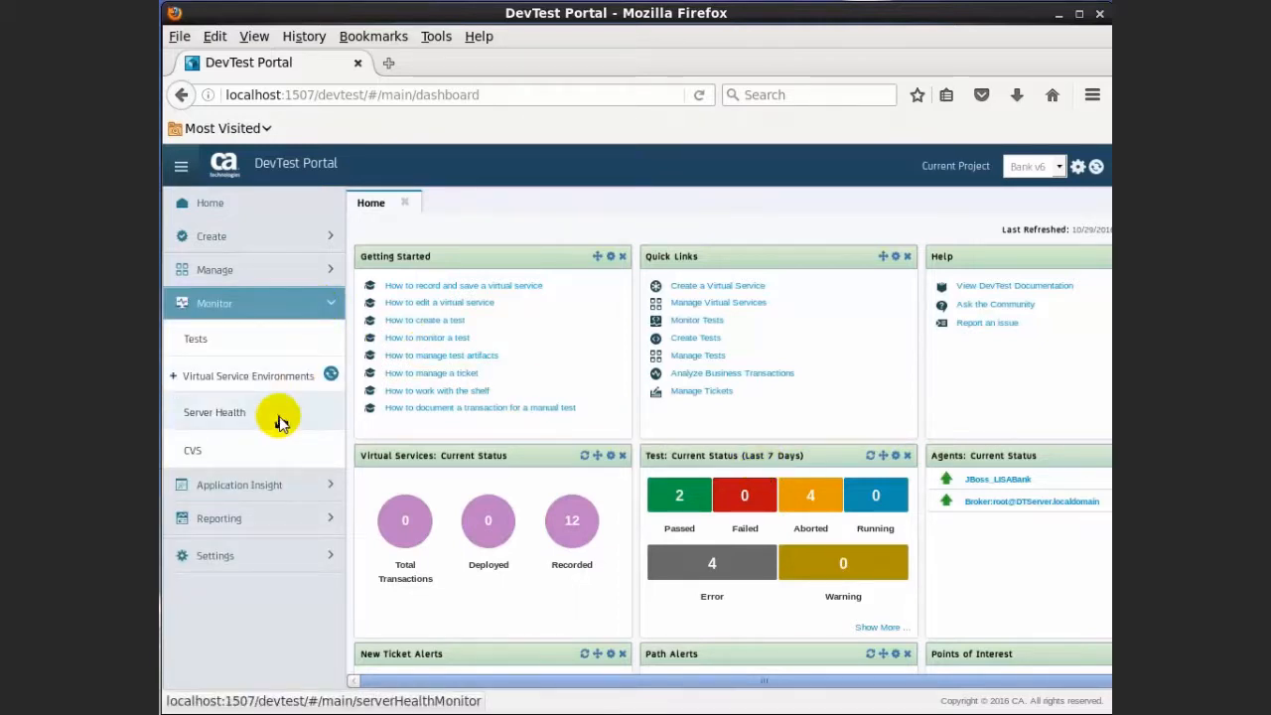
pyautogui.click(278, 421)
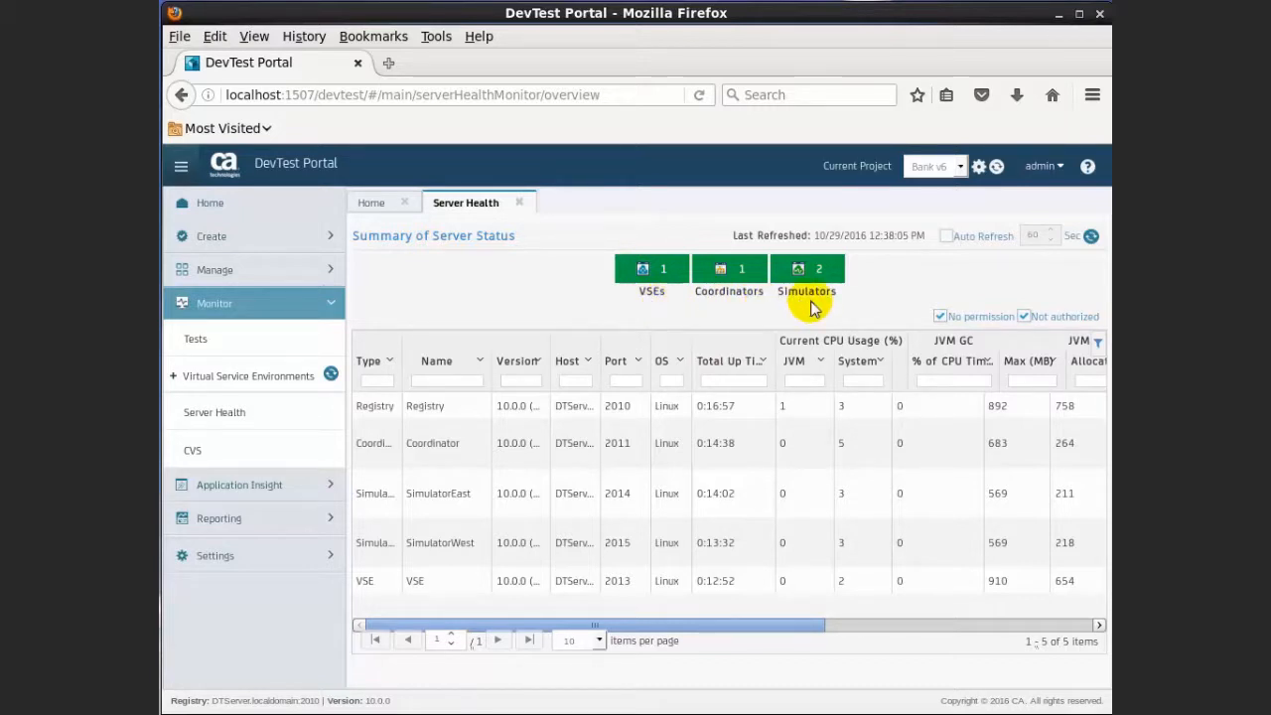
pyautogui.click(521, 206)
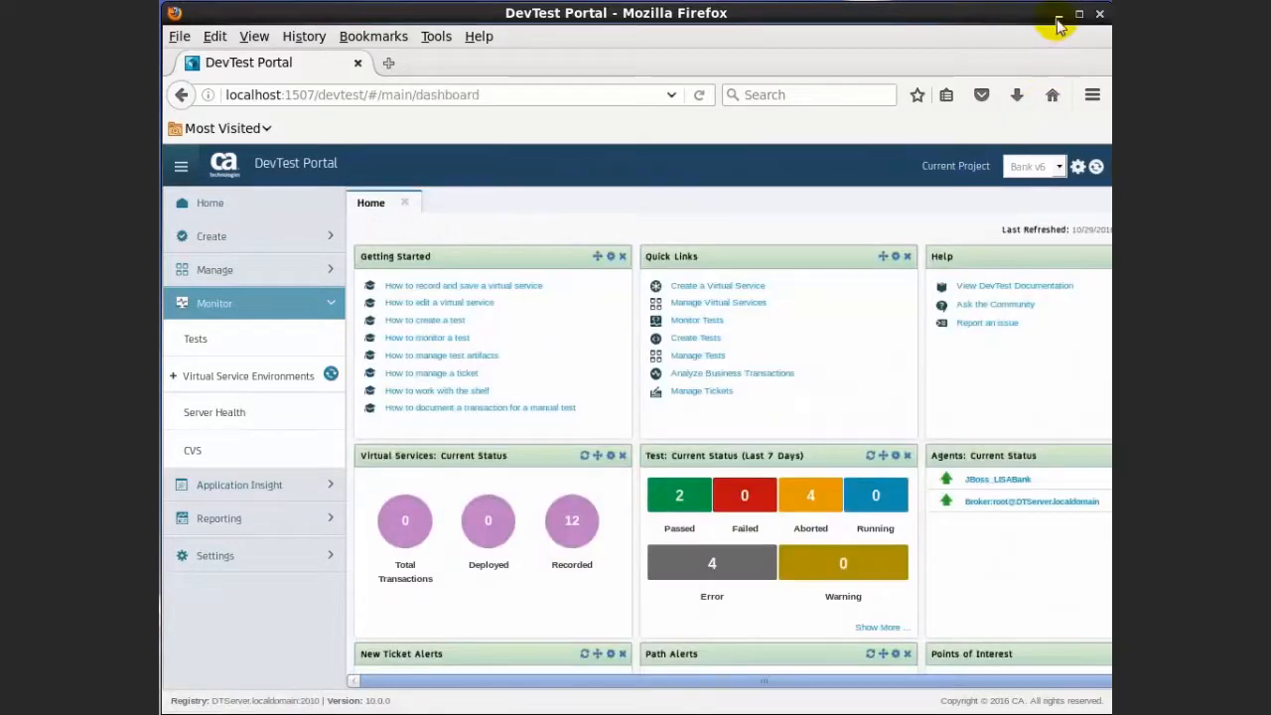
# Launch DevTest Workstation, connect to the DTServer registry and log in as admin
pyautogui.click(1058, 14)
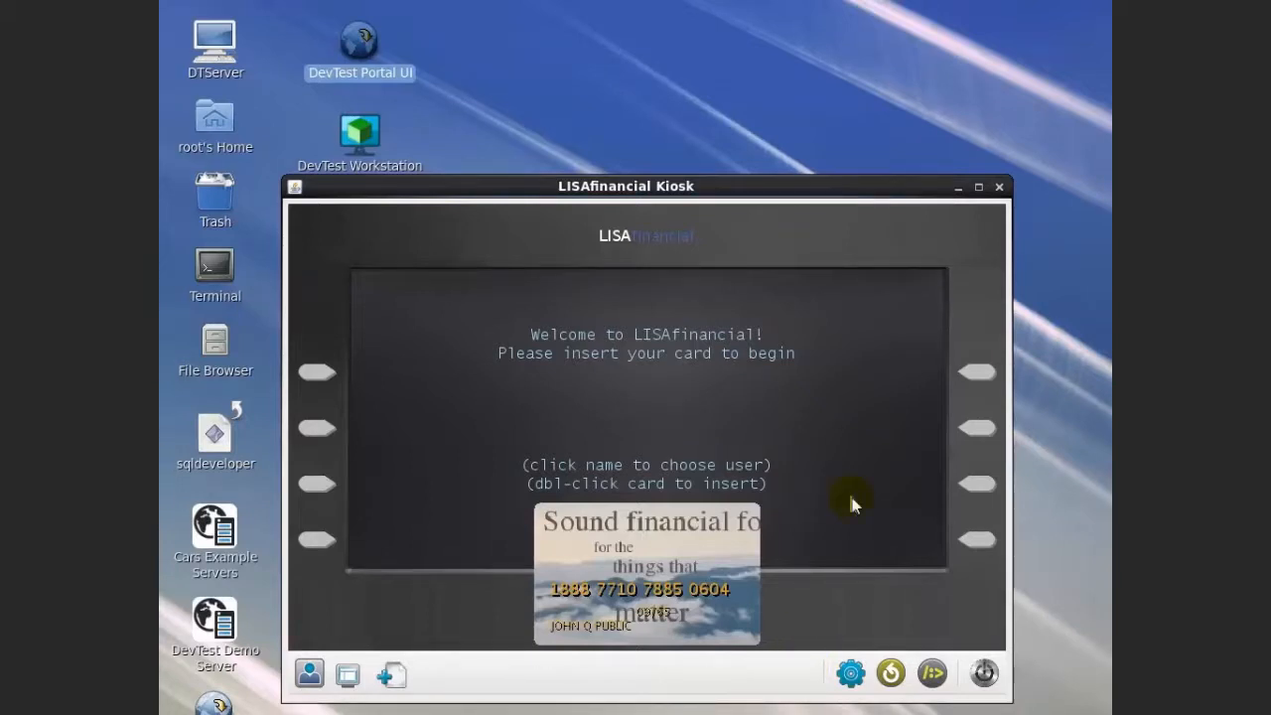
pyautogui.click(361, 137)
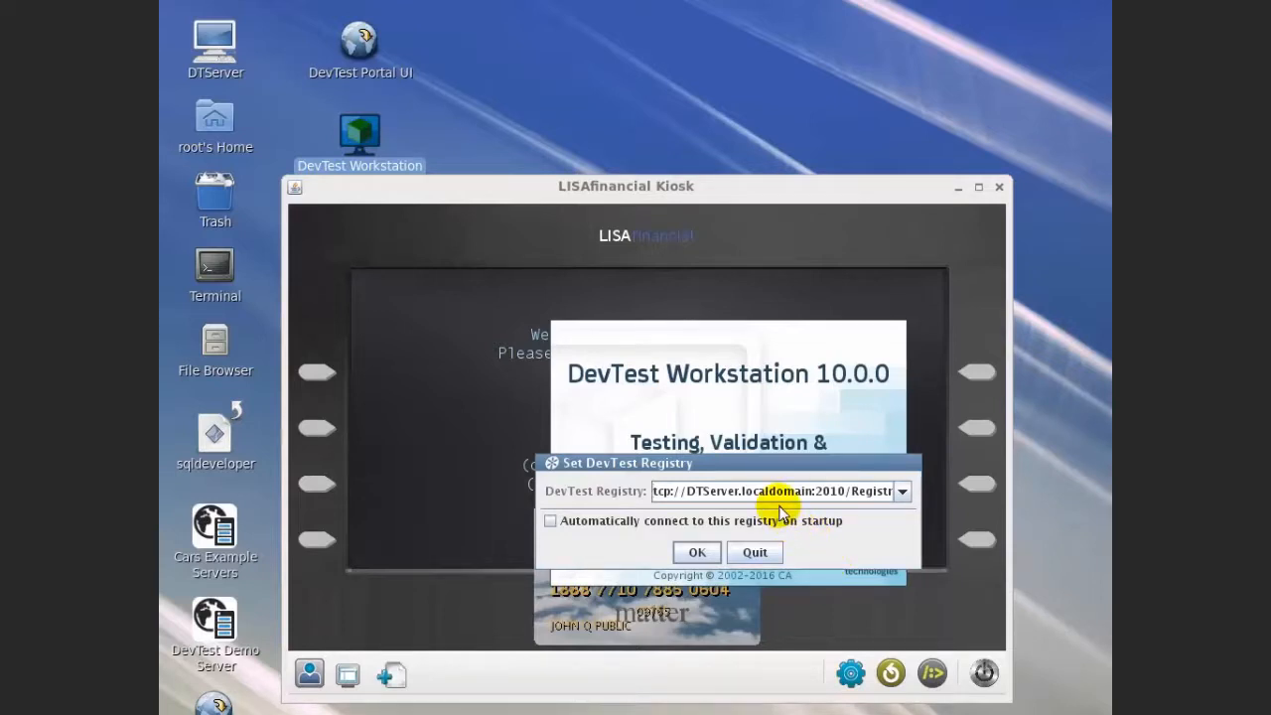
pyautogui.click(696, 553)
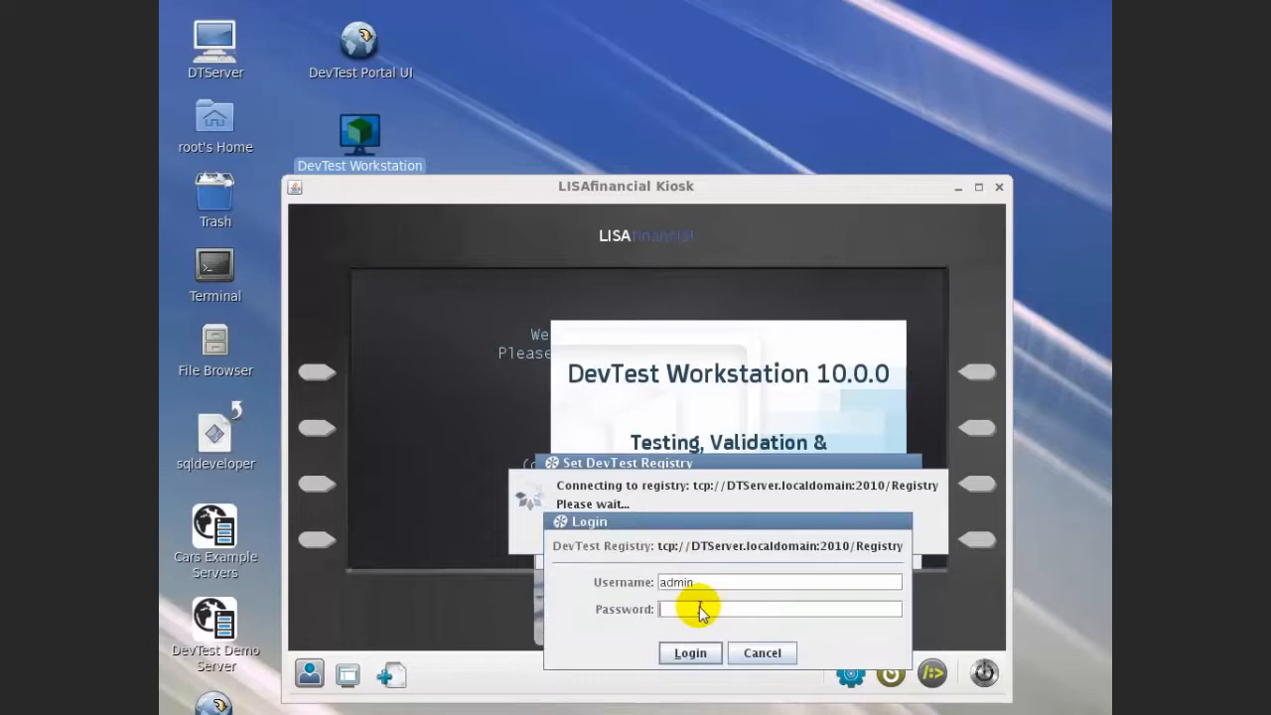
pyautogui.write('admin')
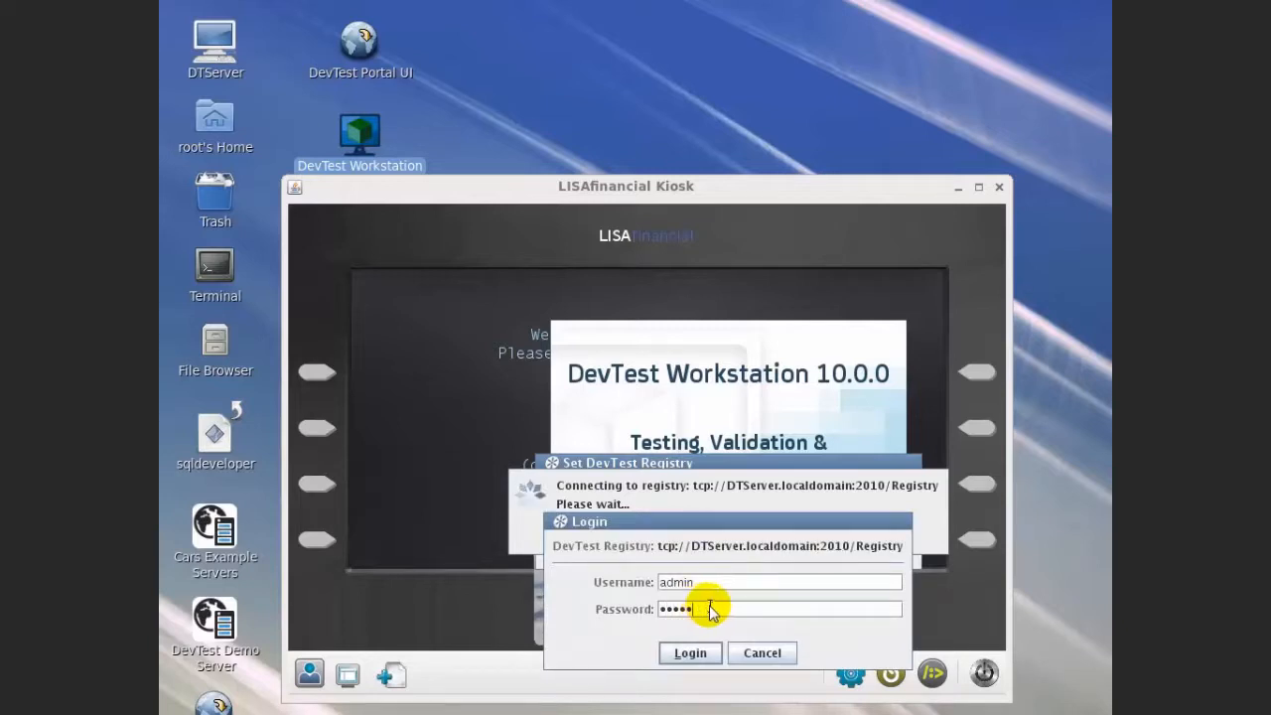
pyautogui.click(692, 651)
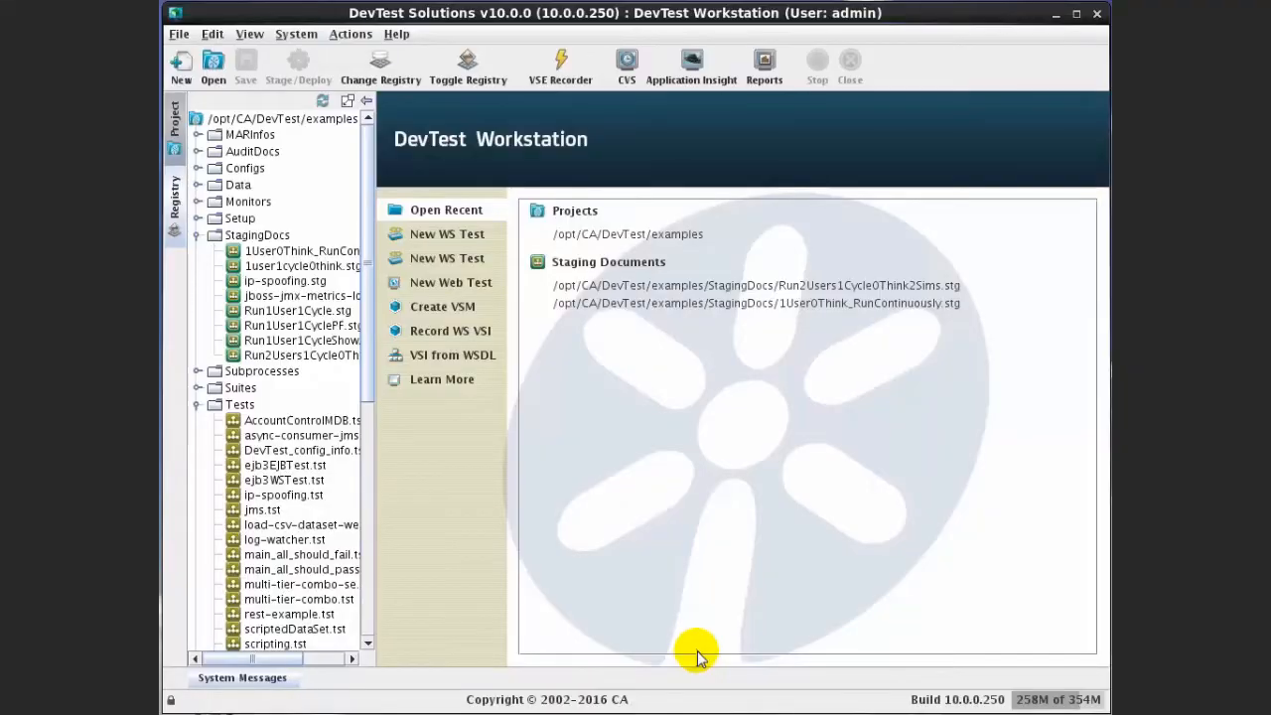
# Review simulators SimulatorEast and SimulatorWest, the coordinator server and virtual environment, then close the Registry Monitor
pyautogui.click(175, 202)
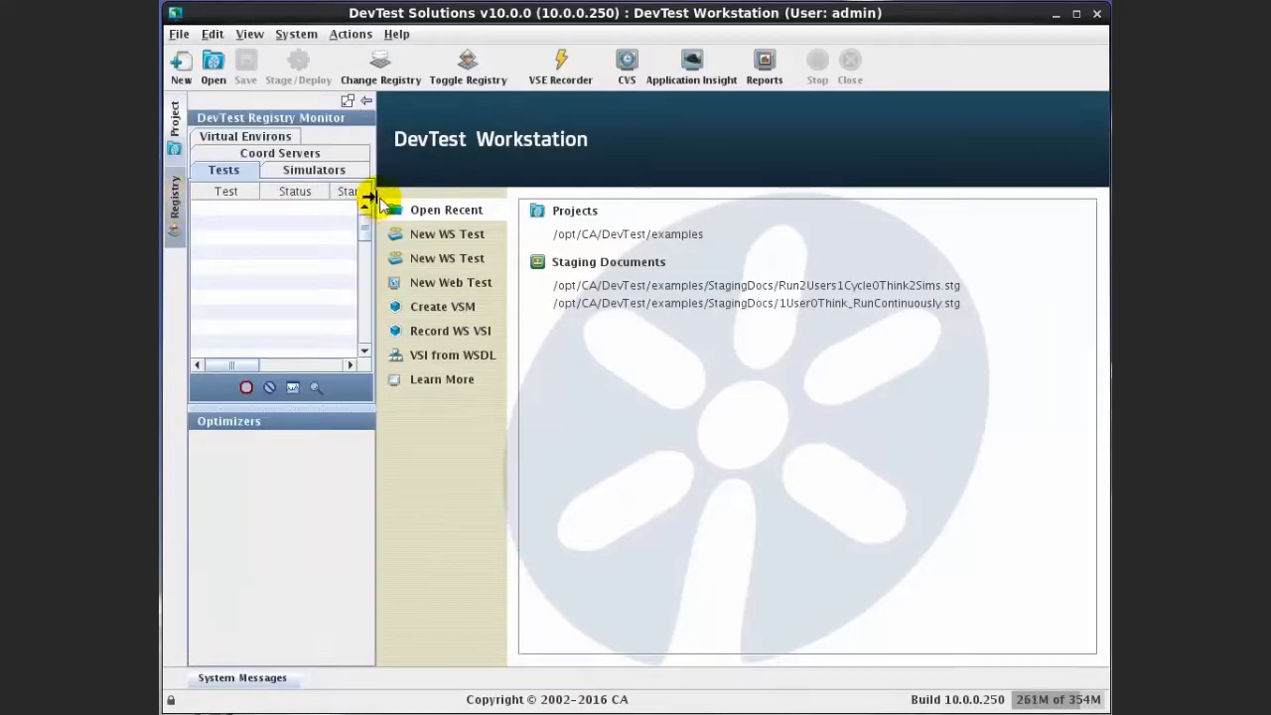
pyautogui.moveTo(373, 197); pyautogui.dragTo(568, 198)
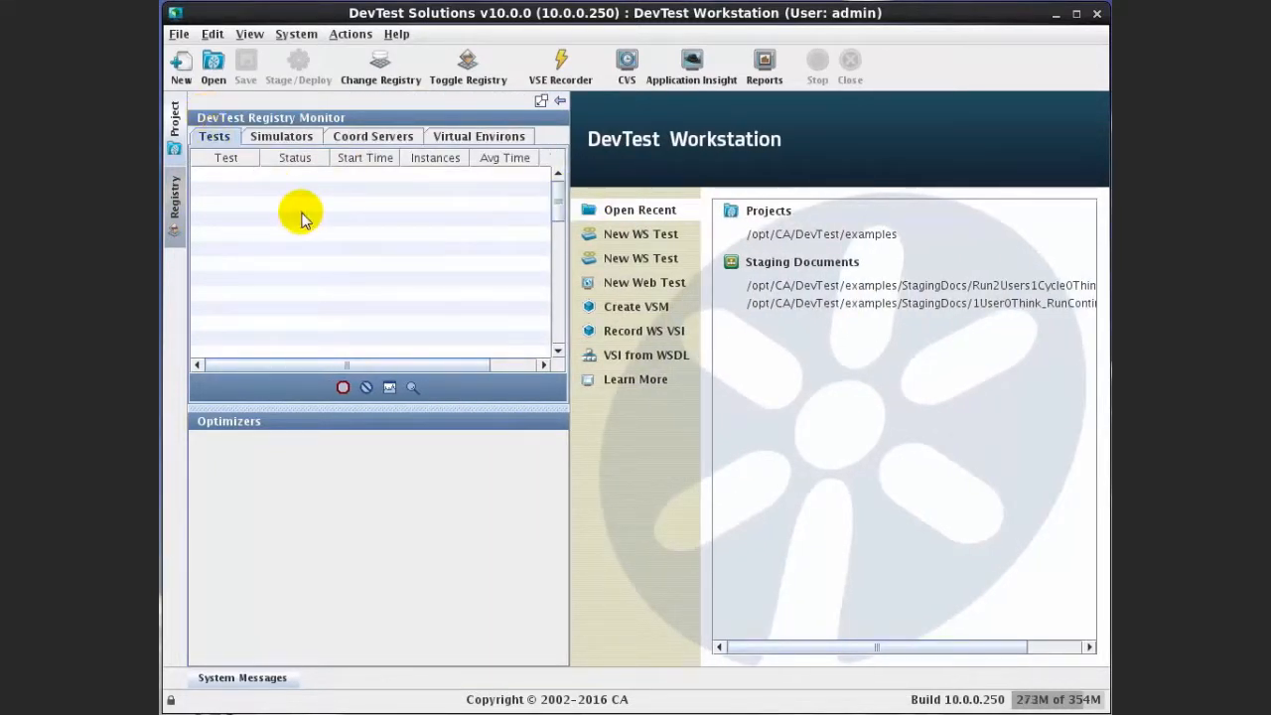
pyautogui.click(295, 143)
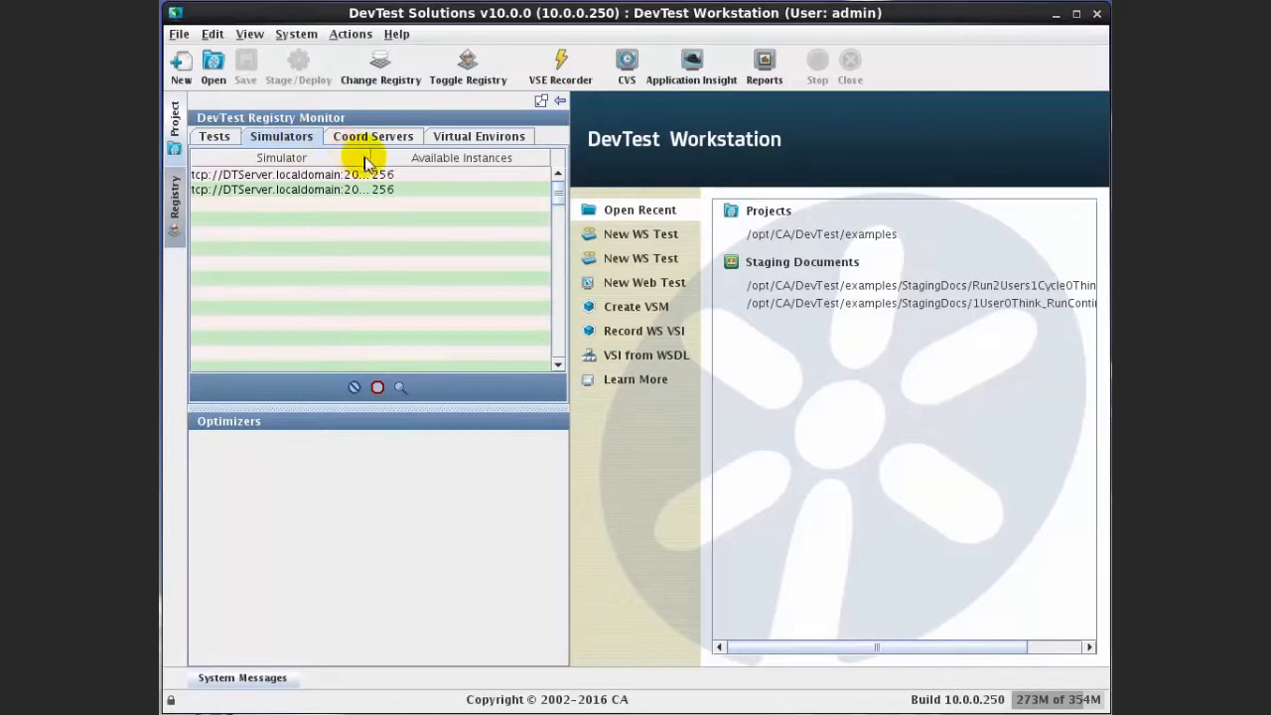
pyautogui.moveTo(363, 157); pyautogui.dragTo(459, 149)
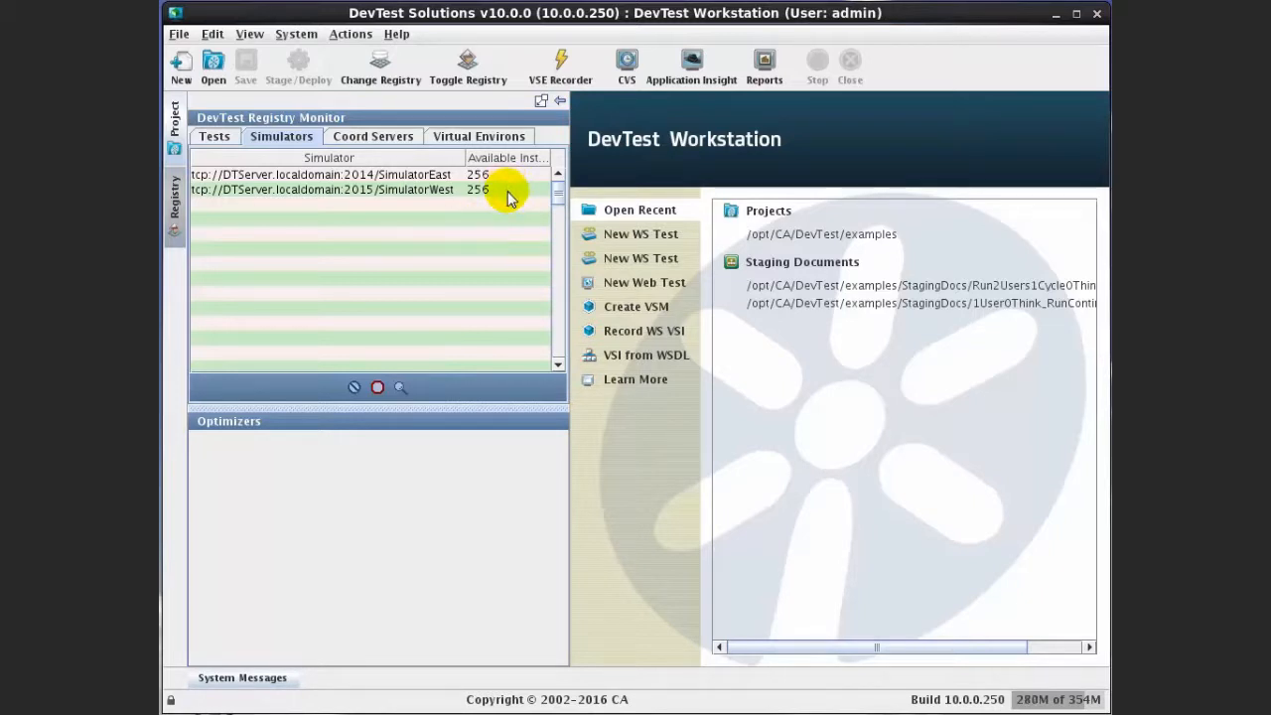
pyautogui.click(411, 139)
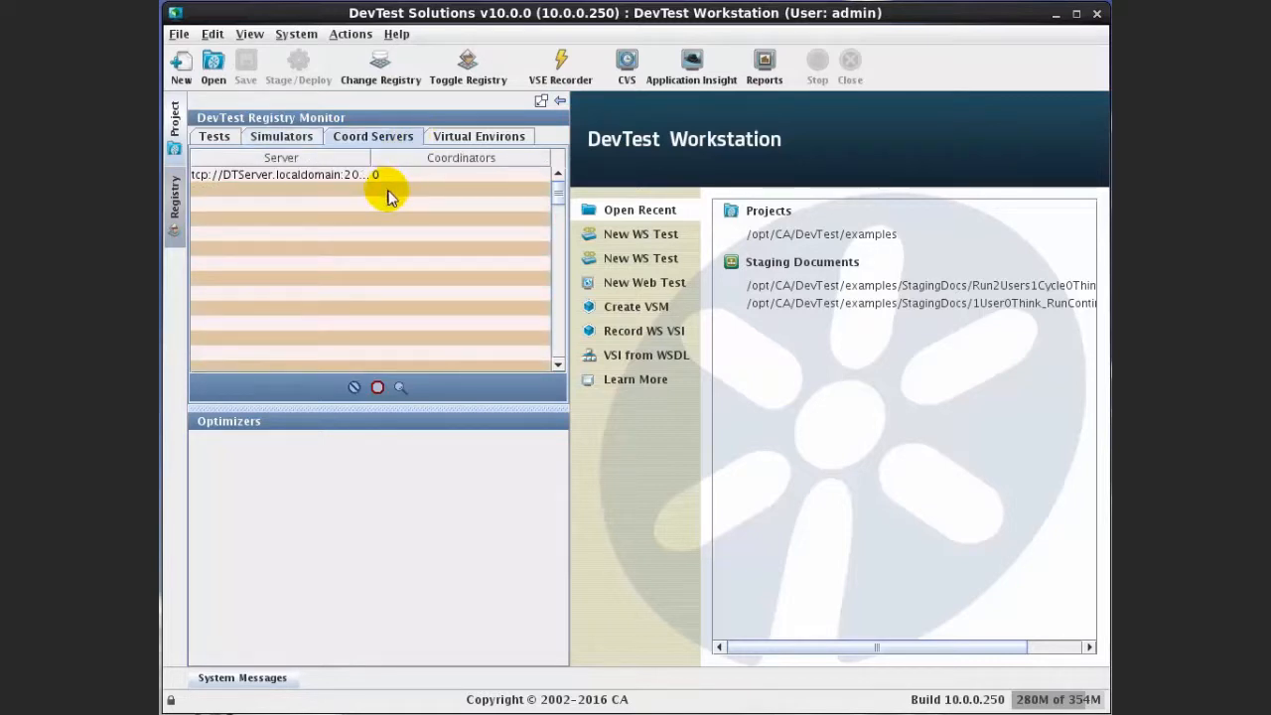
pyautogui.click(506, 140)
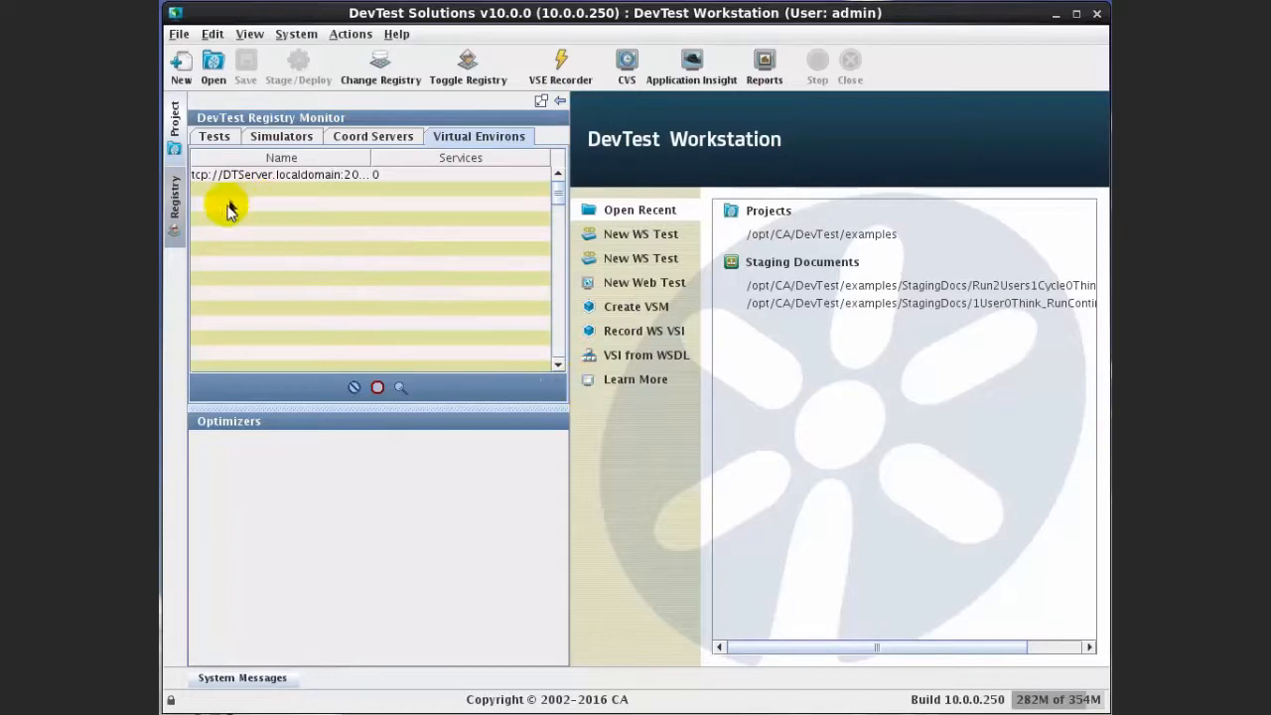
pyautogui.click(175, 206)
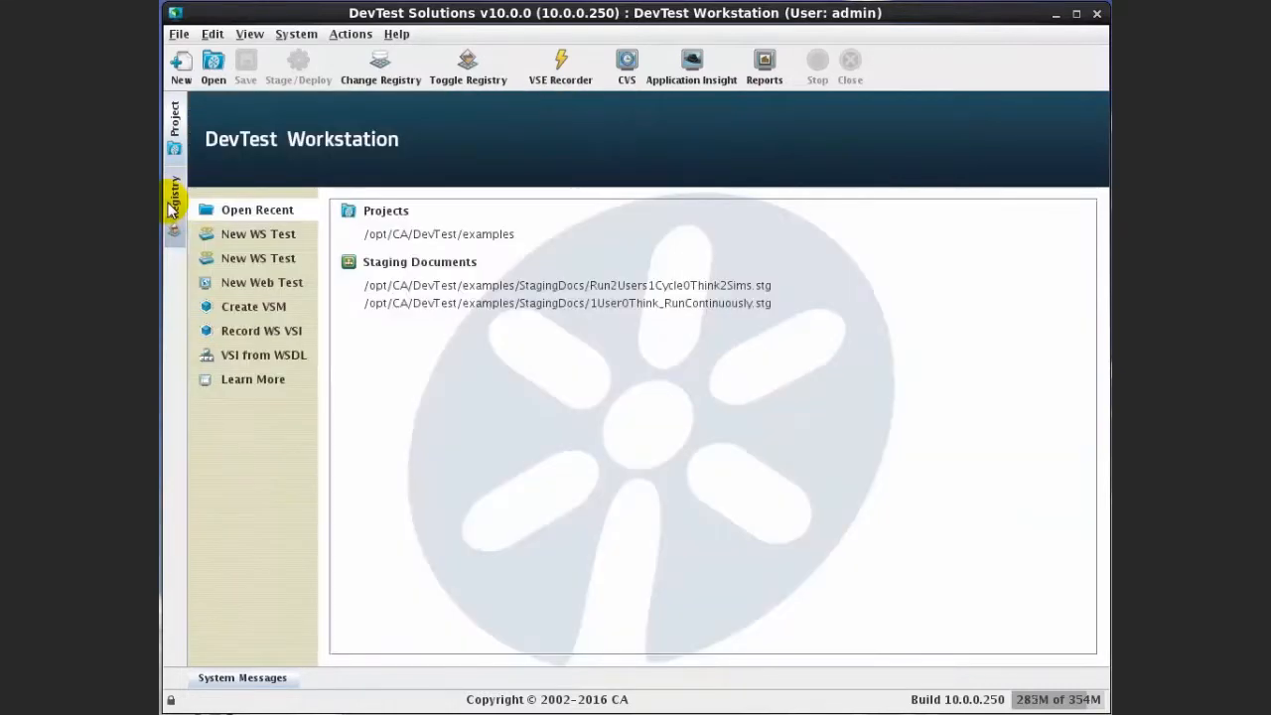
# Open StagingDocs/Run2Users1Cycle0Think2Sims.stg, check its 2 instances, 1 cycle and 50/50 simulator split, then close it
pyautogui.click(174, 111)
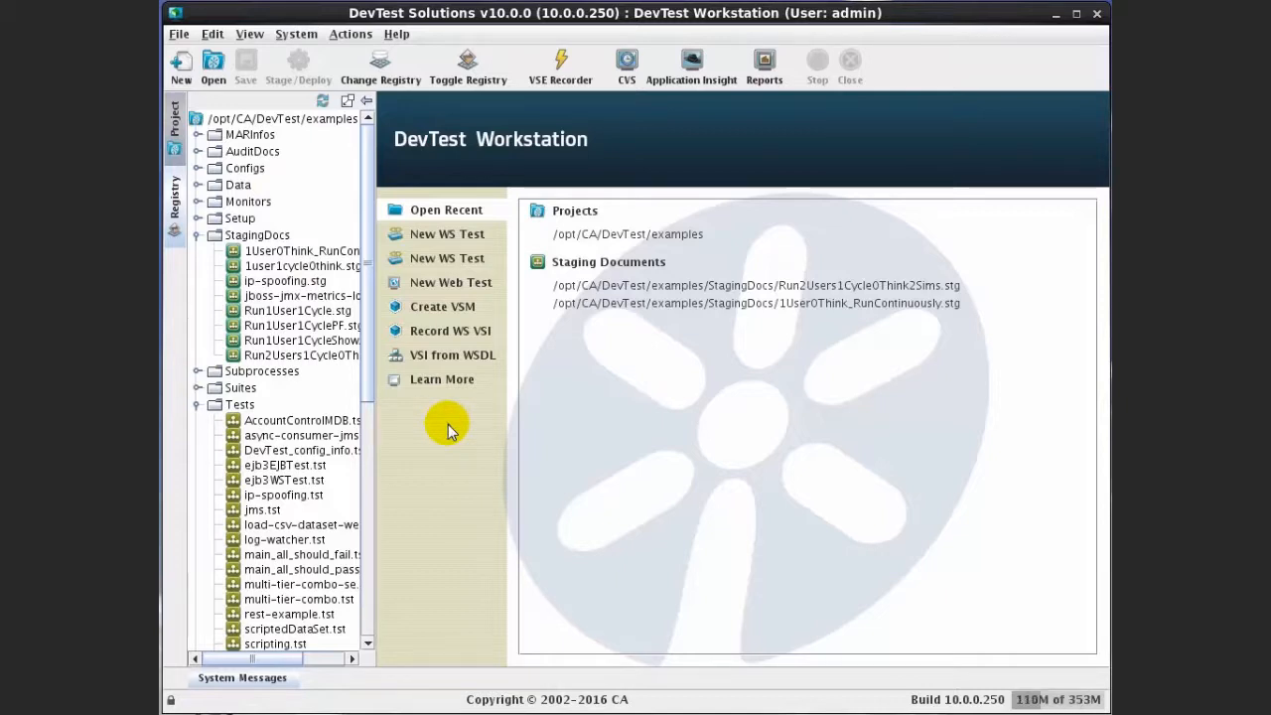
pyautogui.doubleClick(305, 359)
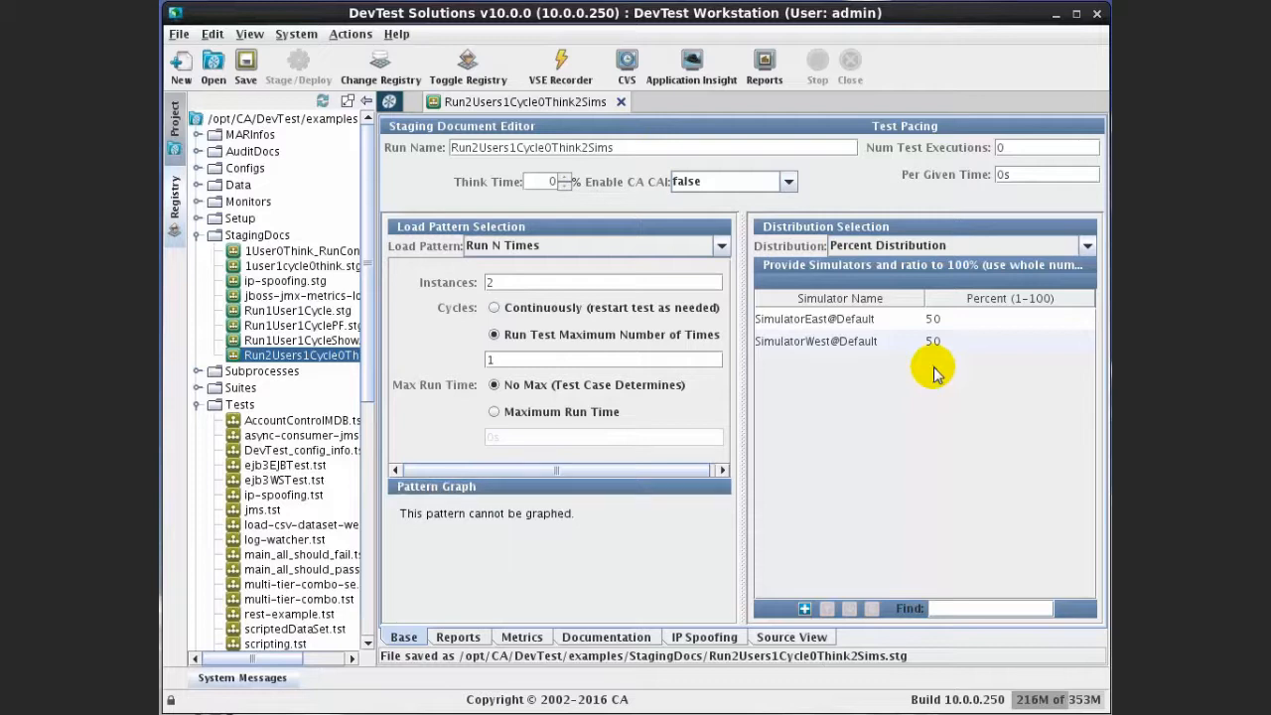
pyautogui.click(613, 101)
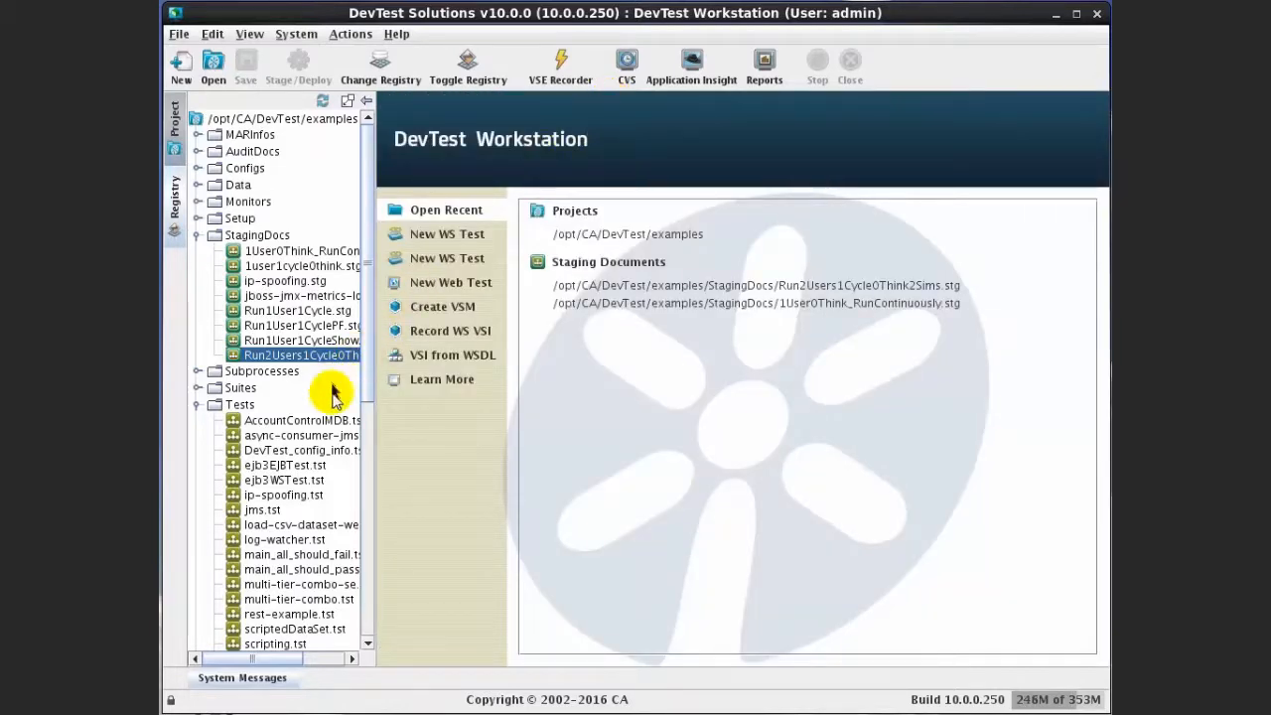
# Stage multi-tier-combo.tst using Run2Users1Cycle0Think2Sims.stg on Coordinator@Default
pyautogui.click(364, 544)
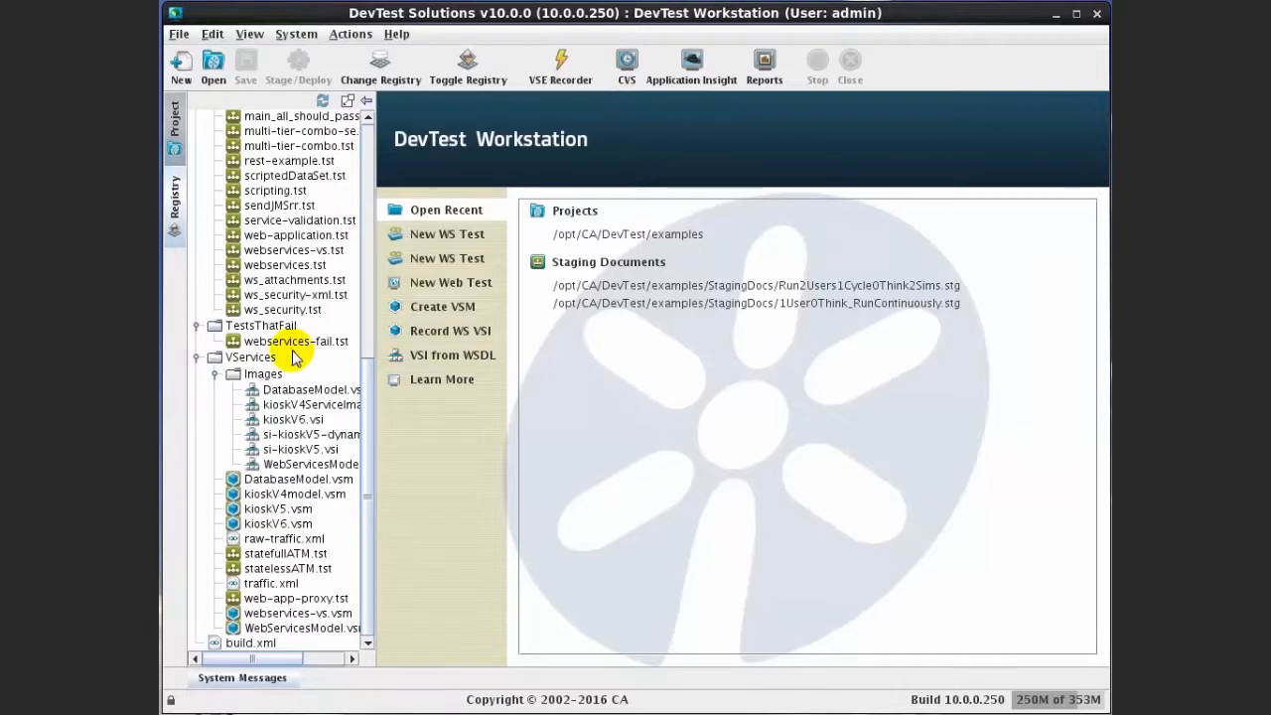
pyautogui.rightClick(287, 150)
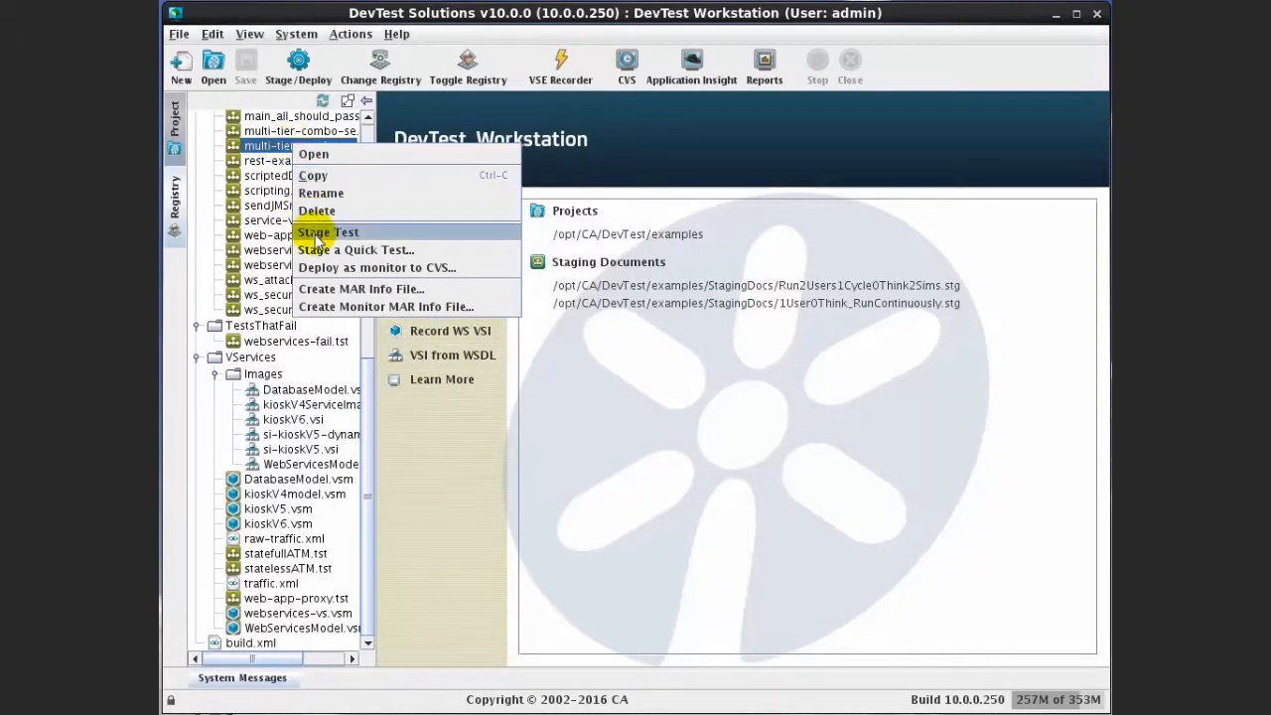
pyautogui.click(316, 239)
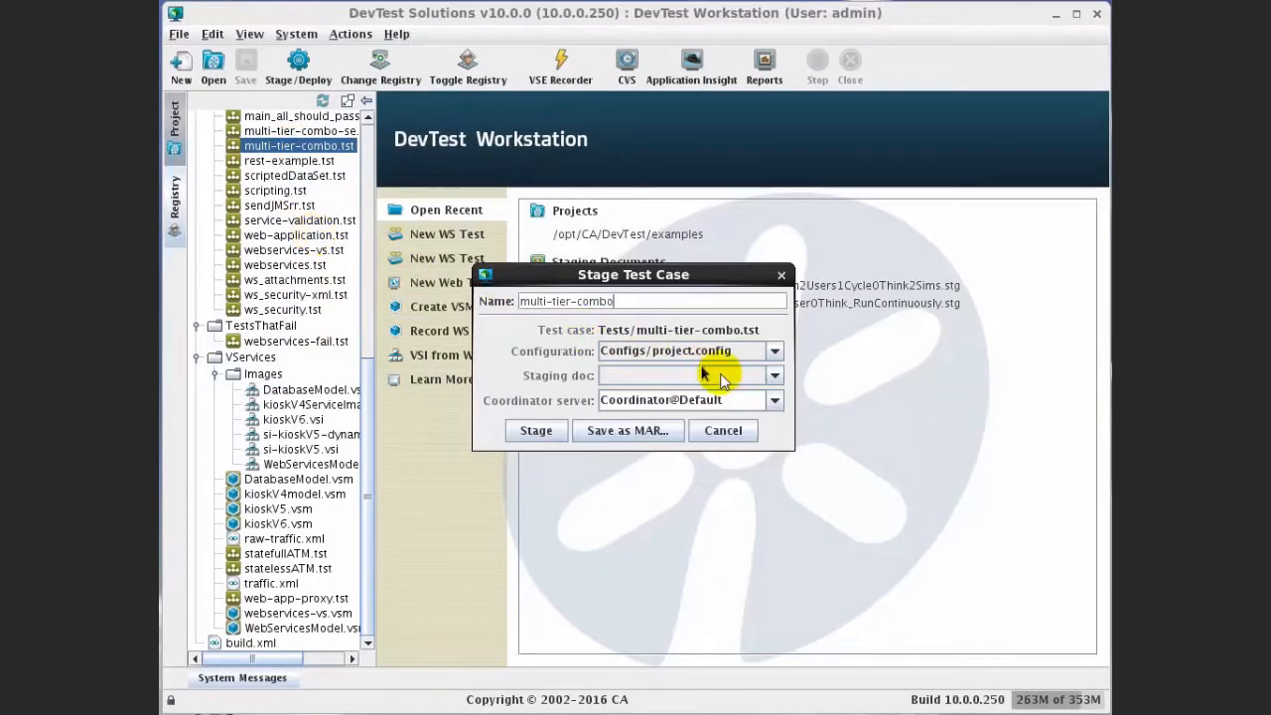
pyautogui.click(775, 378)
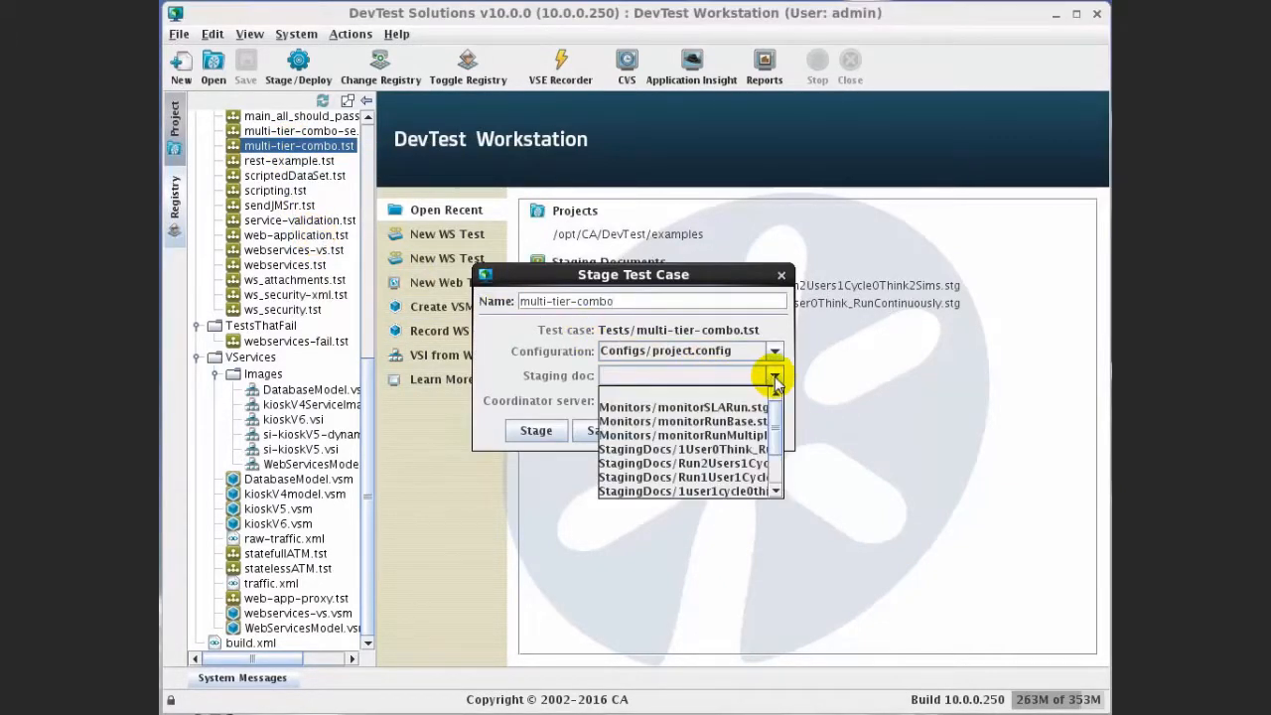
pyautogui.click(738, 464)
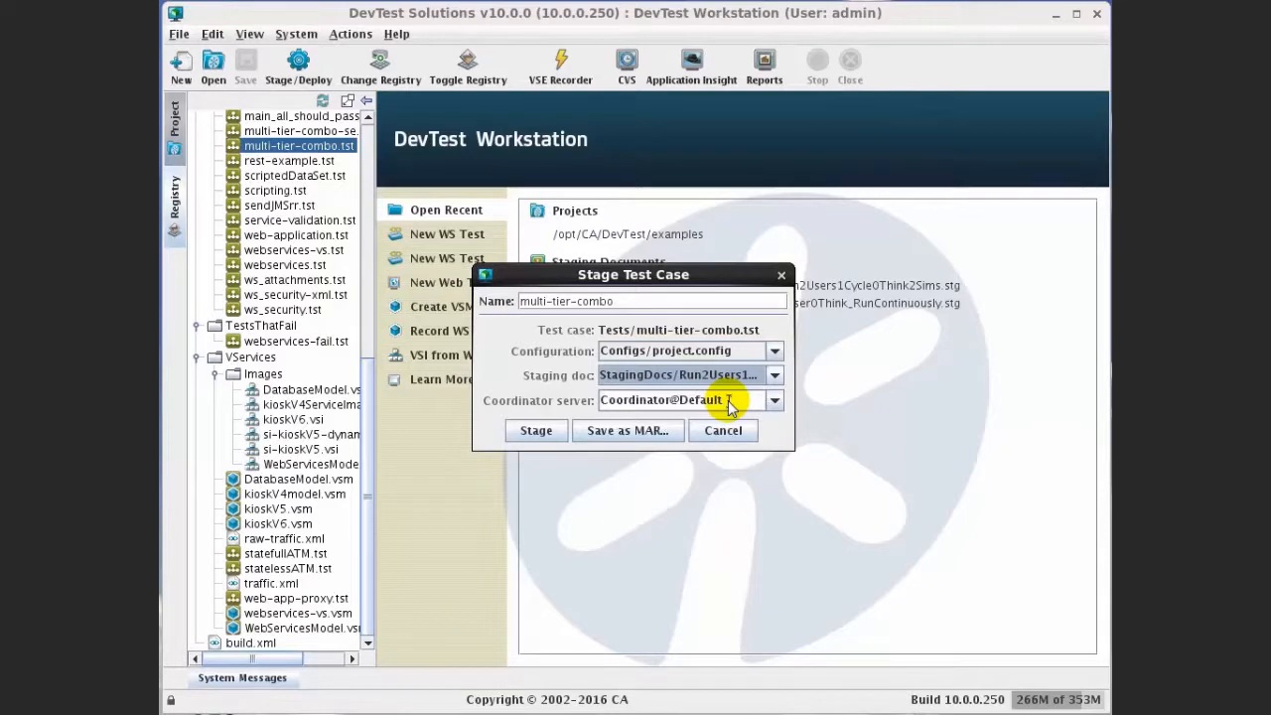
pyautogui.click(539, 431)
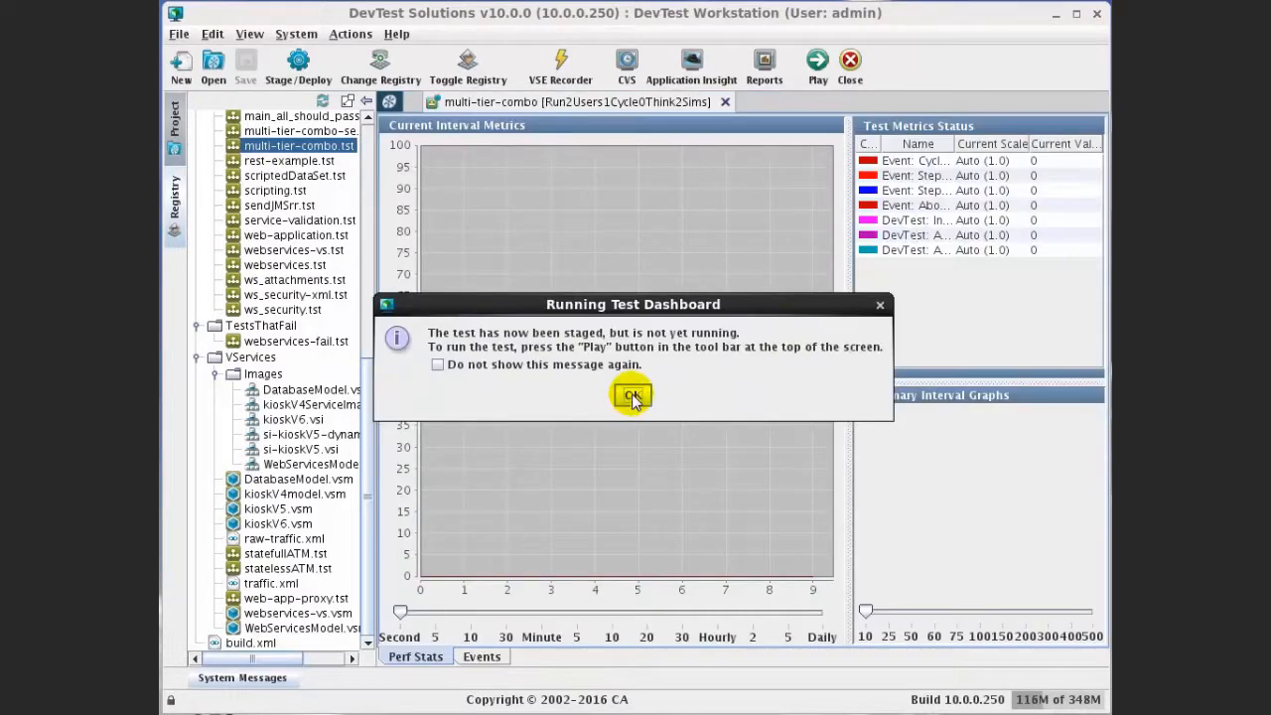
# Show Test Events filtered by the Common Event Set with Auto Refresh on and simulator names widened
pyautogui.click(631, 395)
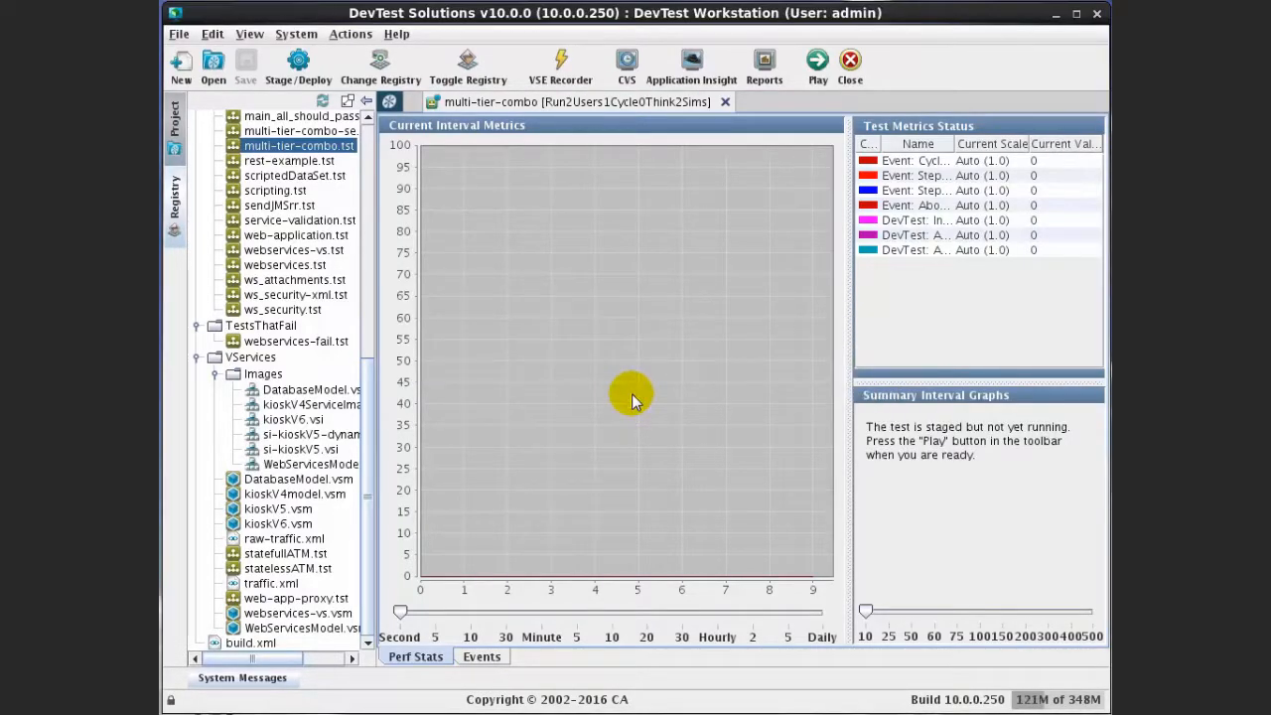
pyautogui.click(484, 657)
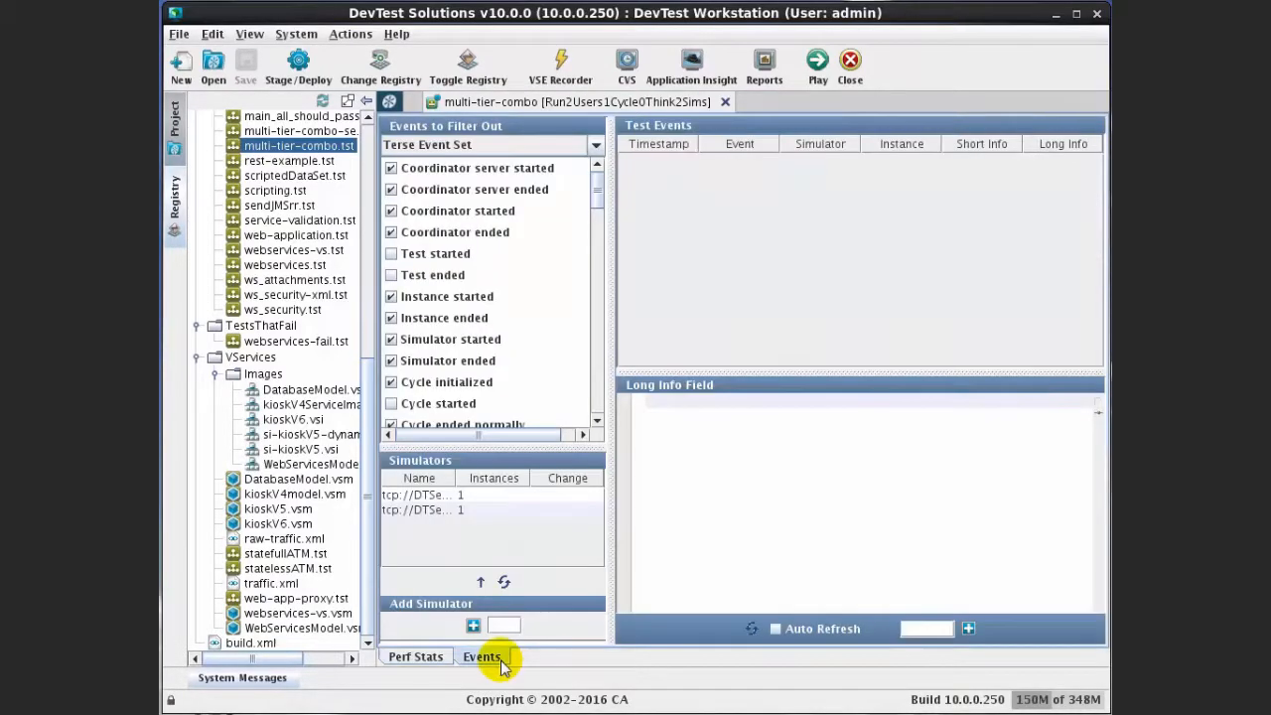
pyautogui.click(594, 147)
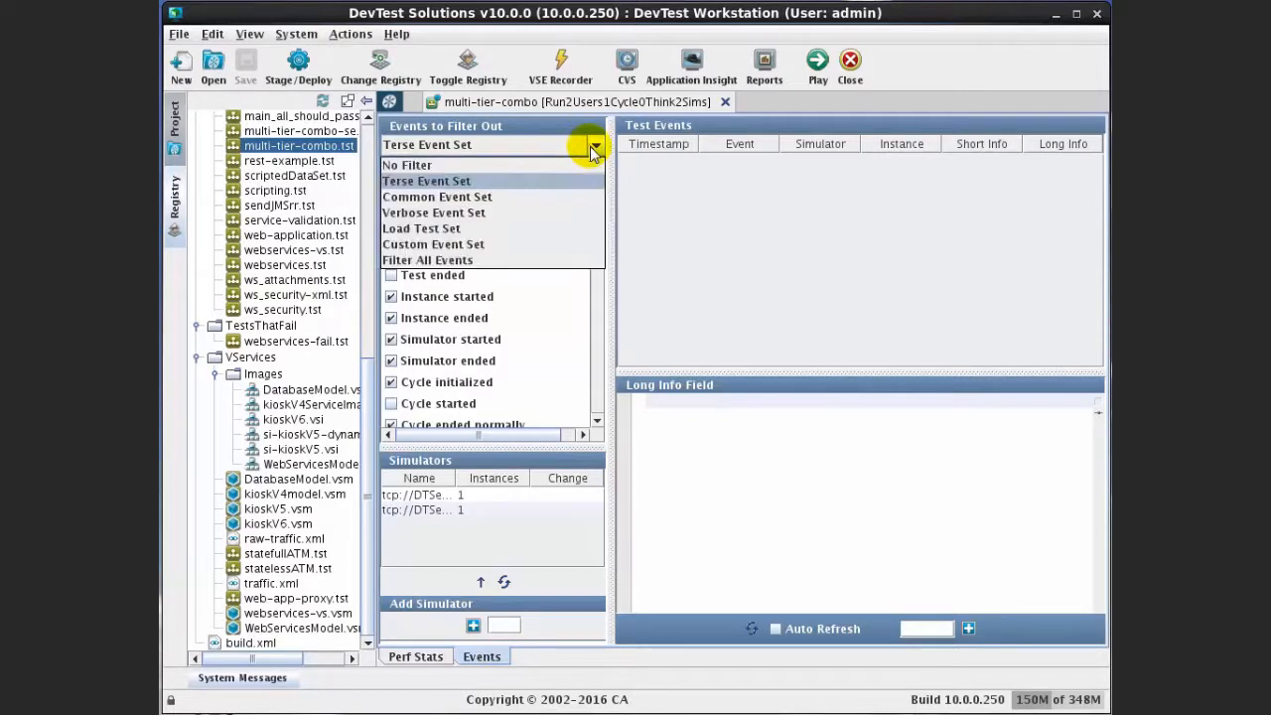
pyautogui.click(549, 197)
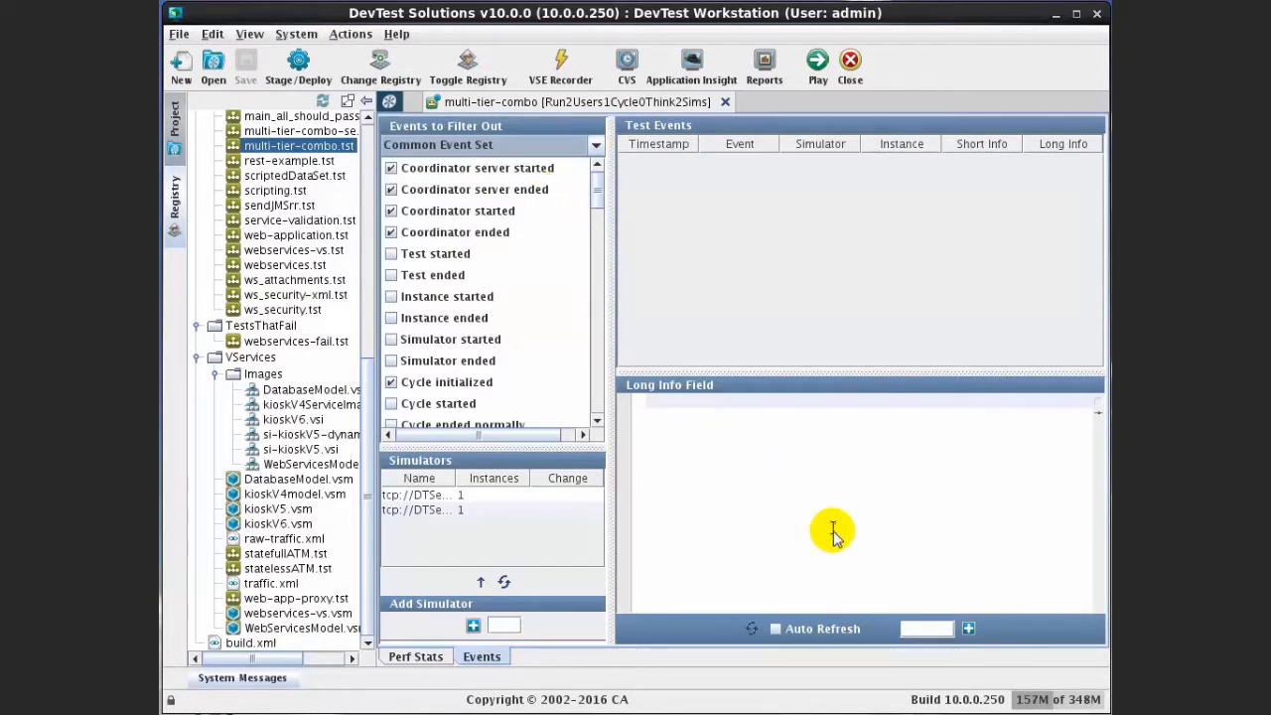
pyautogui.click(775, 629)
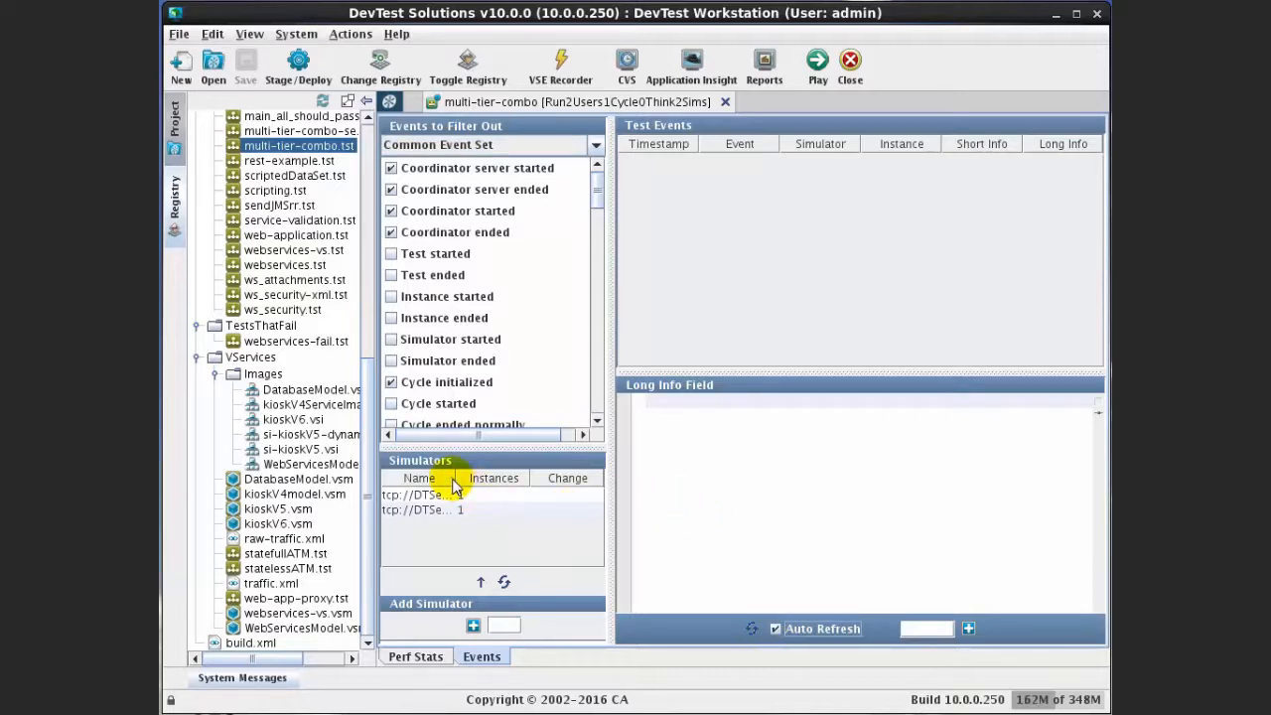
pyautogui.moveTo(449, 483); pyautogui.dragTo(494, 483)
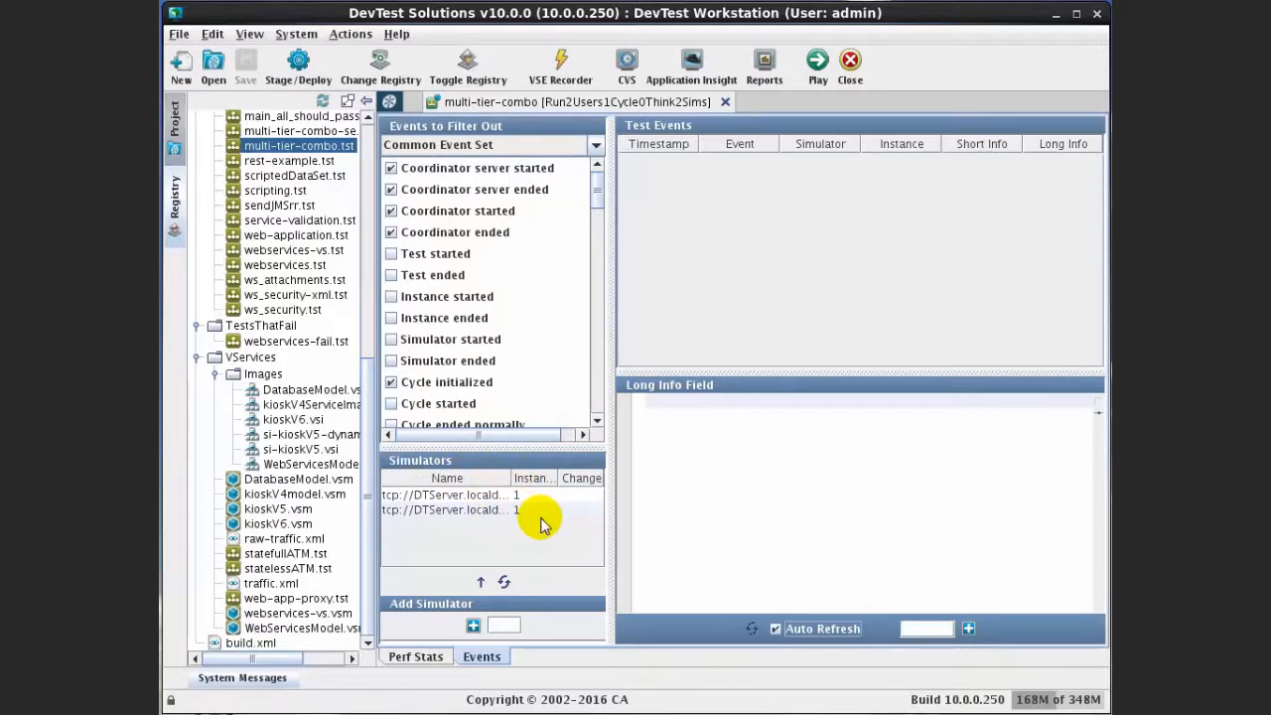
# Confirm SimulatorEast and SimulatorWest in the Registry Monitor's Simulators list, then collapse the panel
pyautogui.click(175, 202)
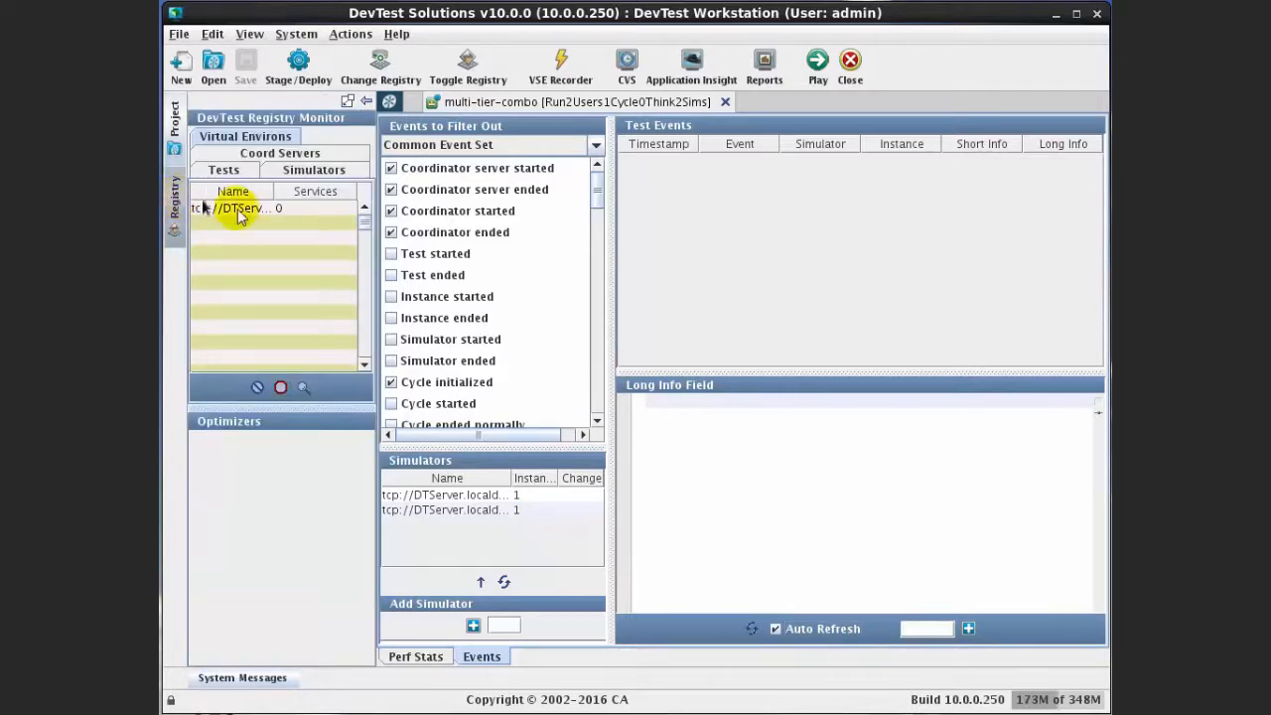
pyautogui.moveTo(377, 231); pyautogui.dragTo(545, 231)
pyautogui.click(281, 136)
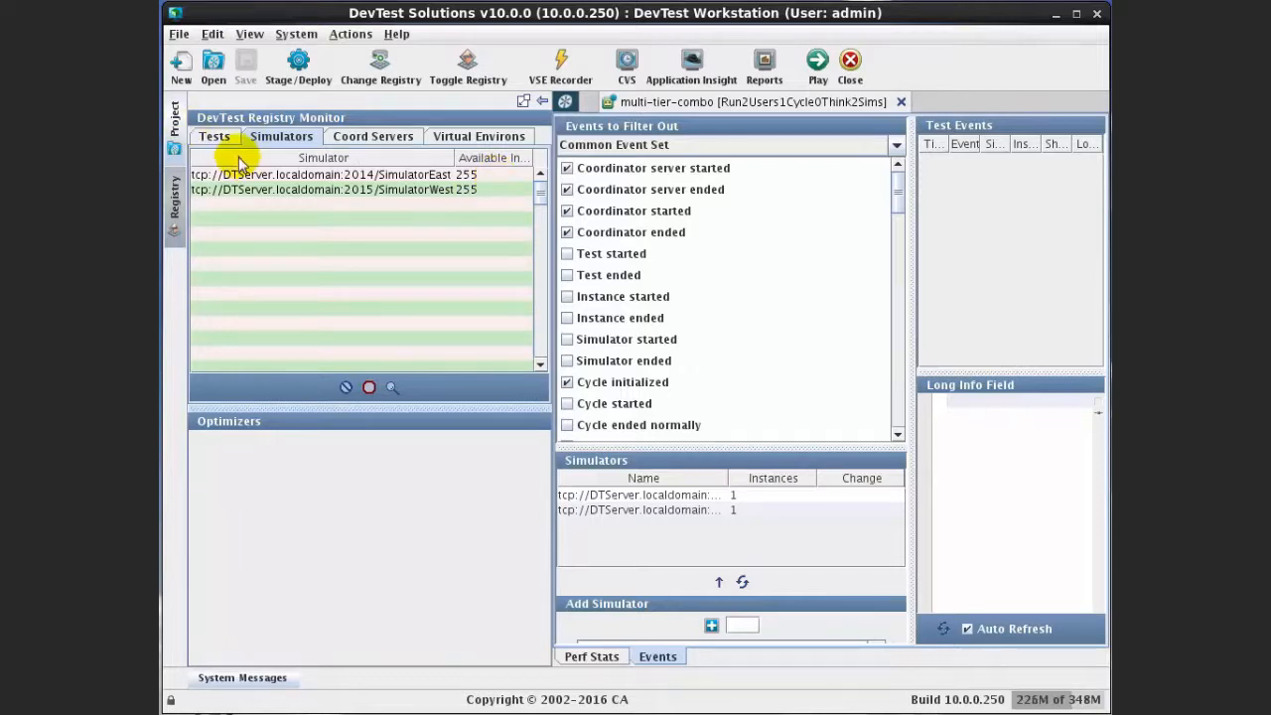
pyautogui.click(176, 198)
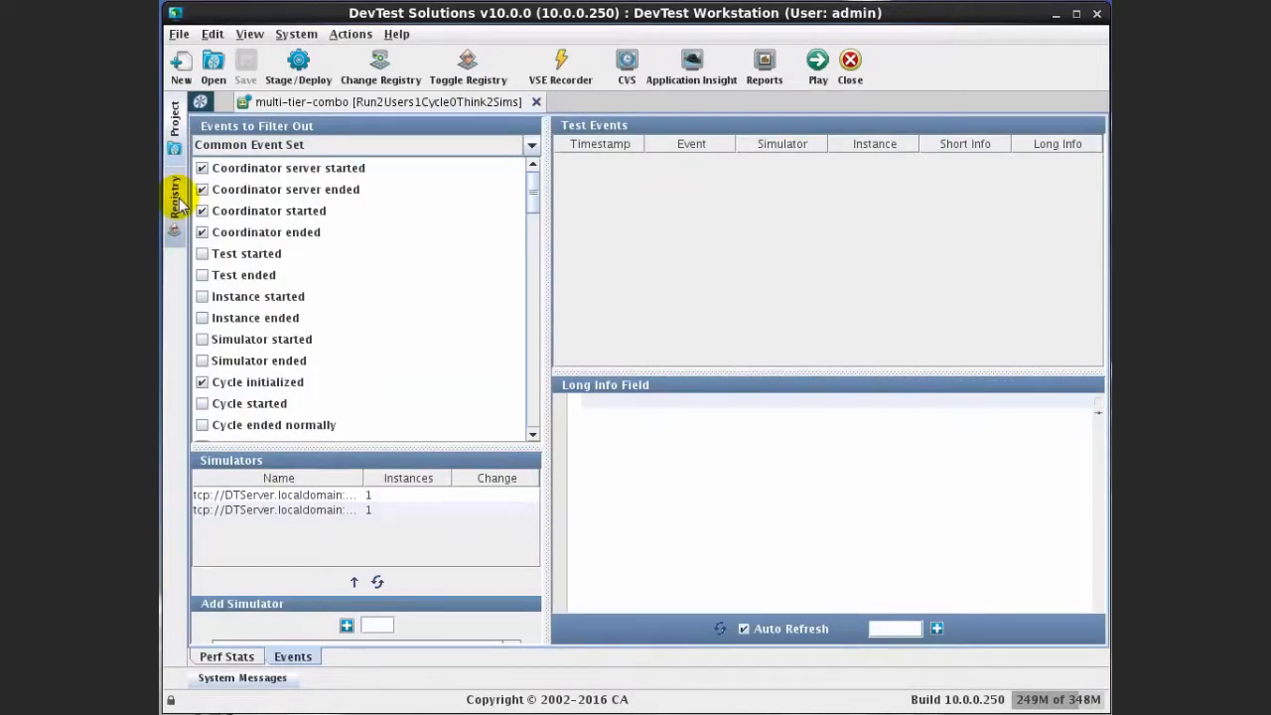
# Start and stop the multi-tier-combo run, then page through its test events
pyautogui.click(817, 66)
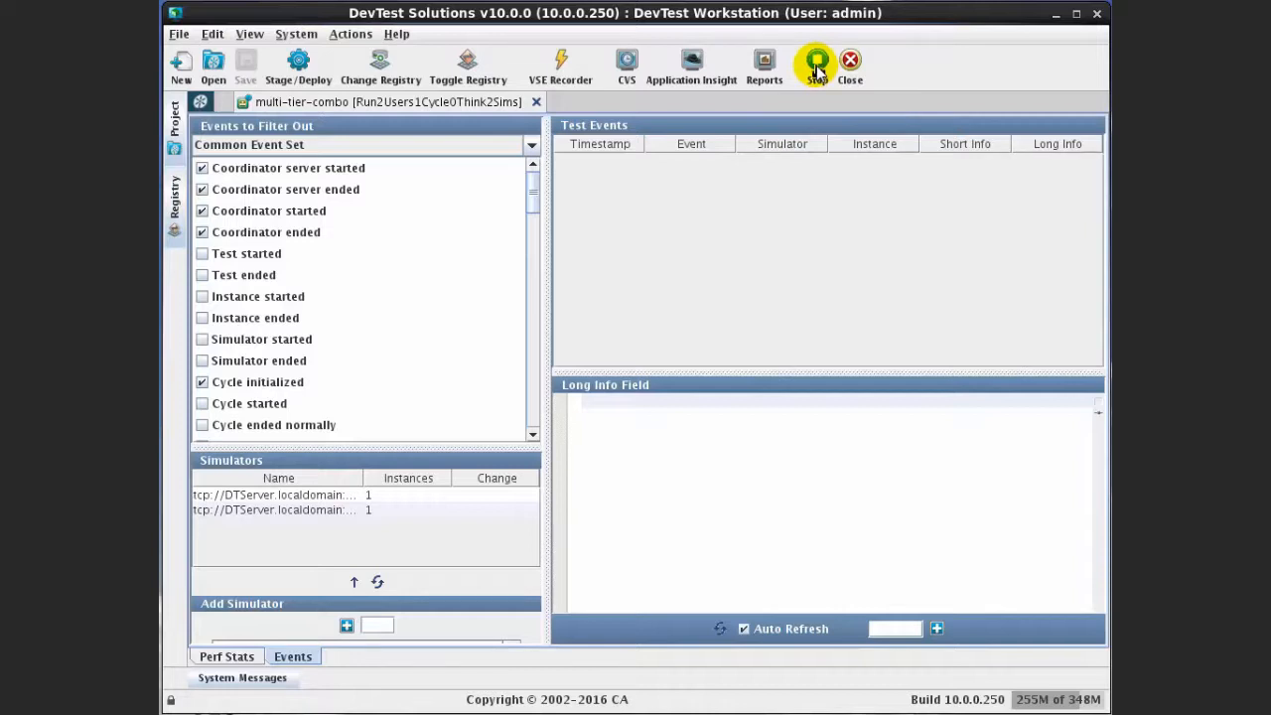
pyautogui.click(816, 64)
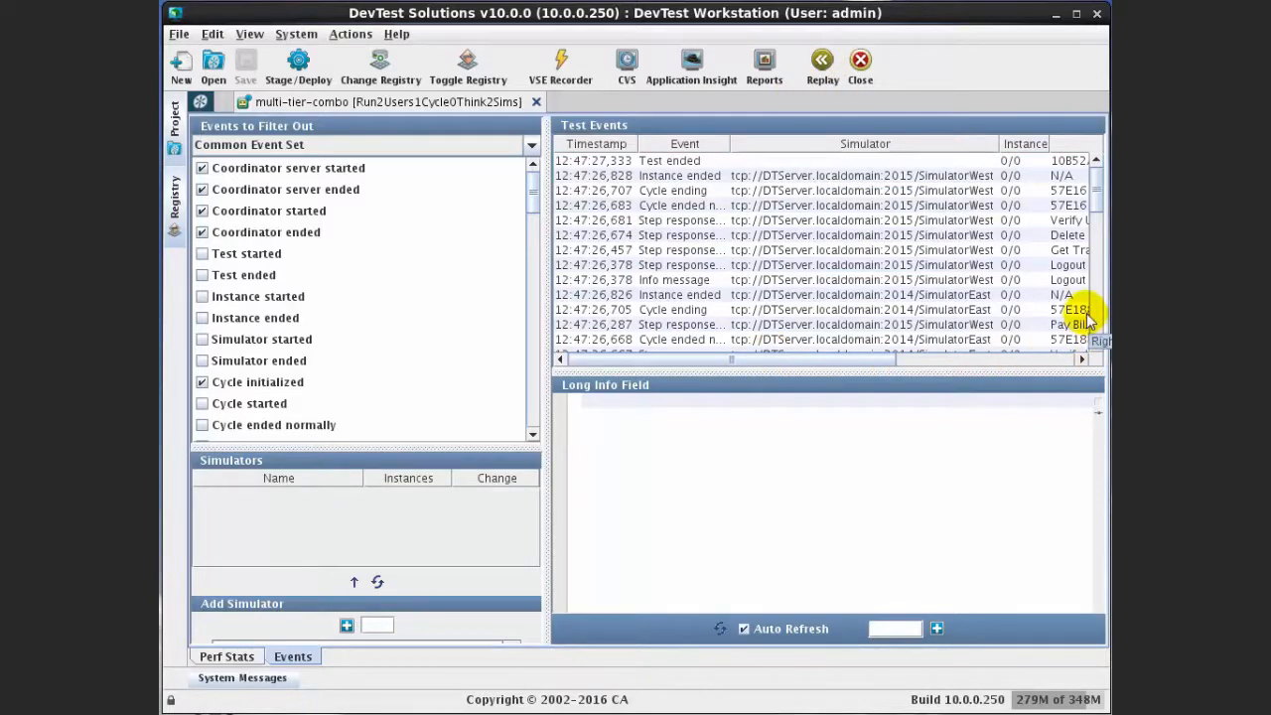
pyautogui.click(1098, 319)
pyautogui.click(1100, 320)
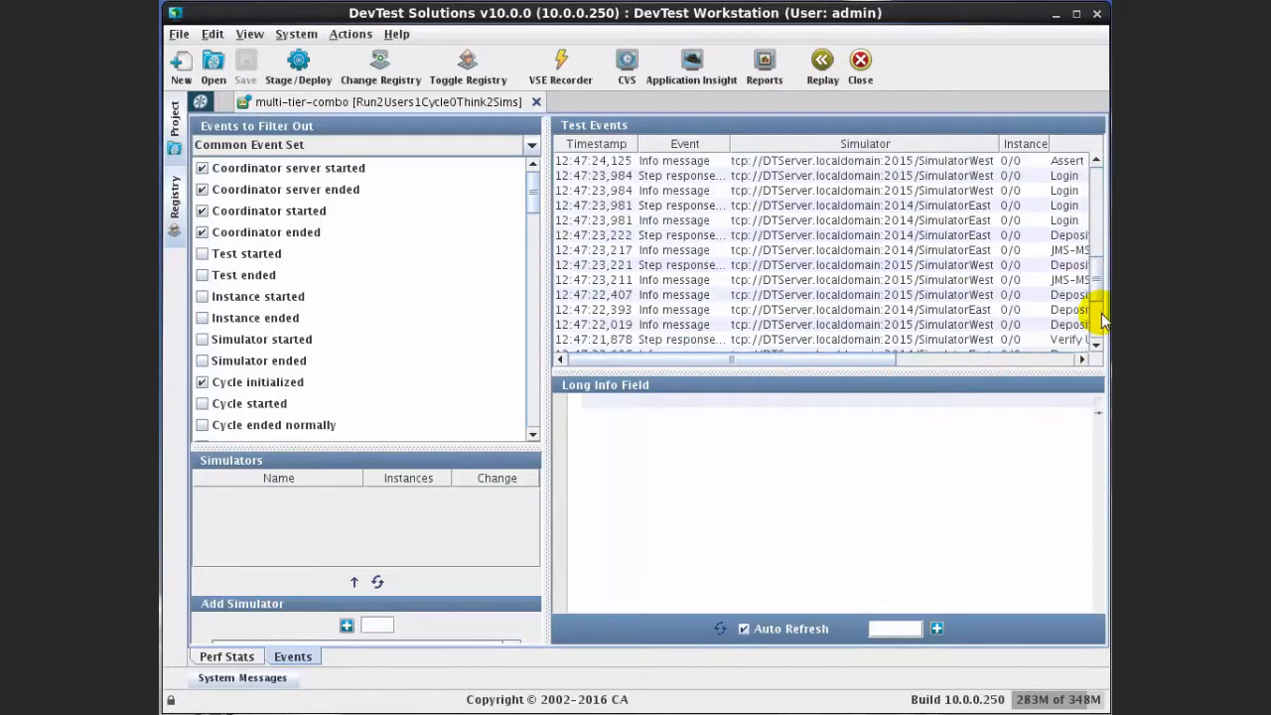
pyautogui.click(1100, 320)
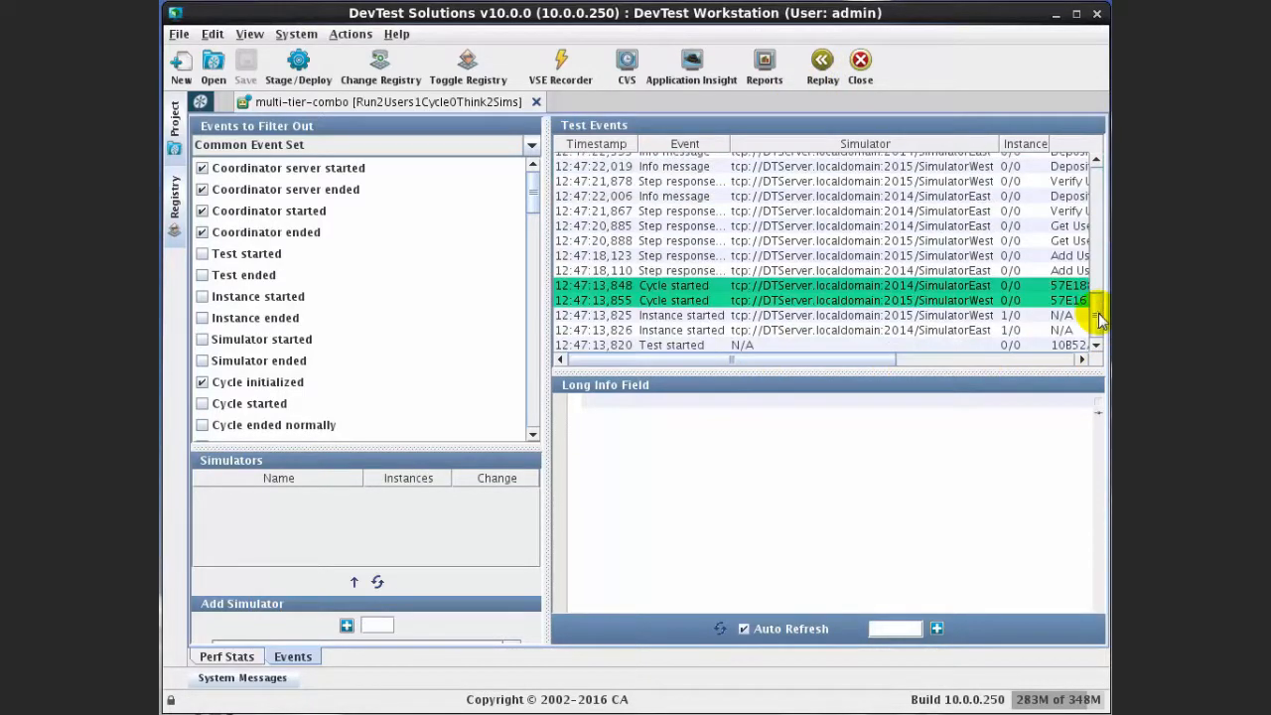
# Review Perf Stats, close the multi-tier-combo dashboard and return to the project tree
pyautogui.click(212, 660)
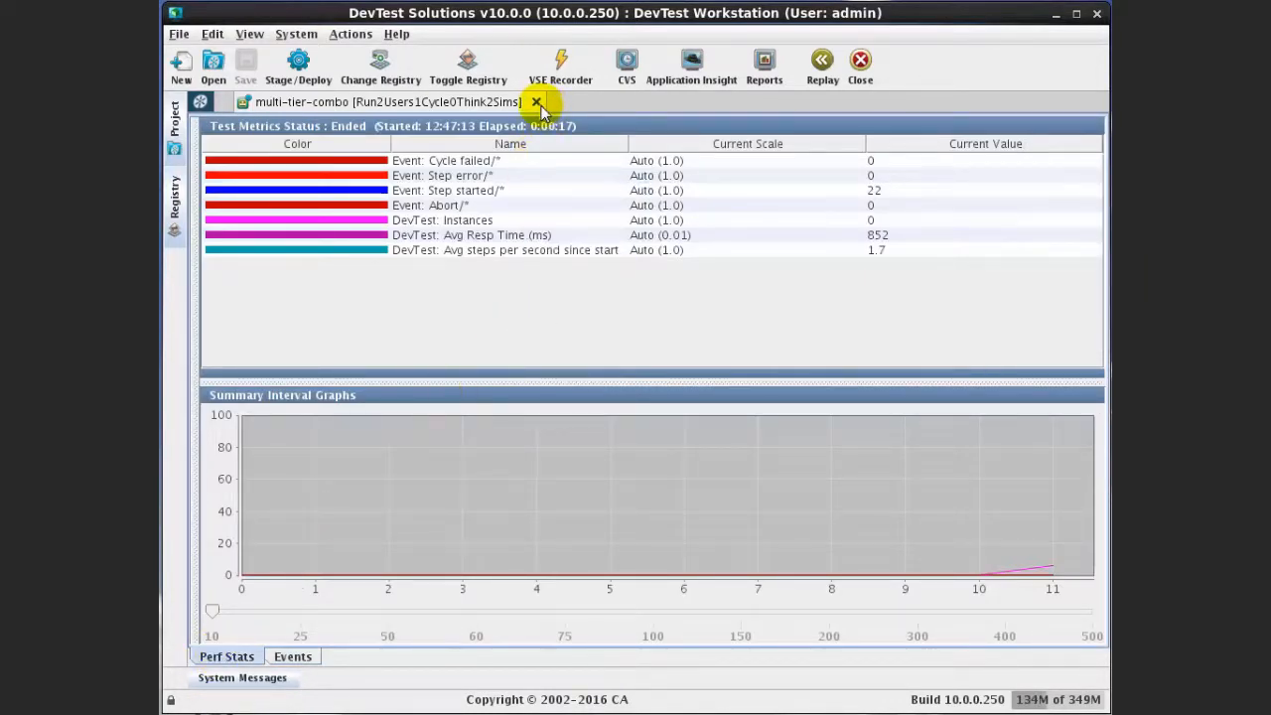
pyautogui.click(536, 102)
pyautogui.click(175, 137)
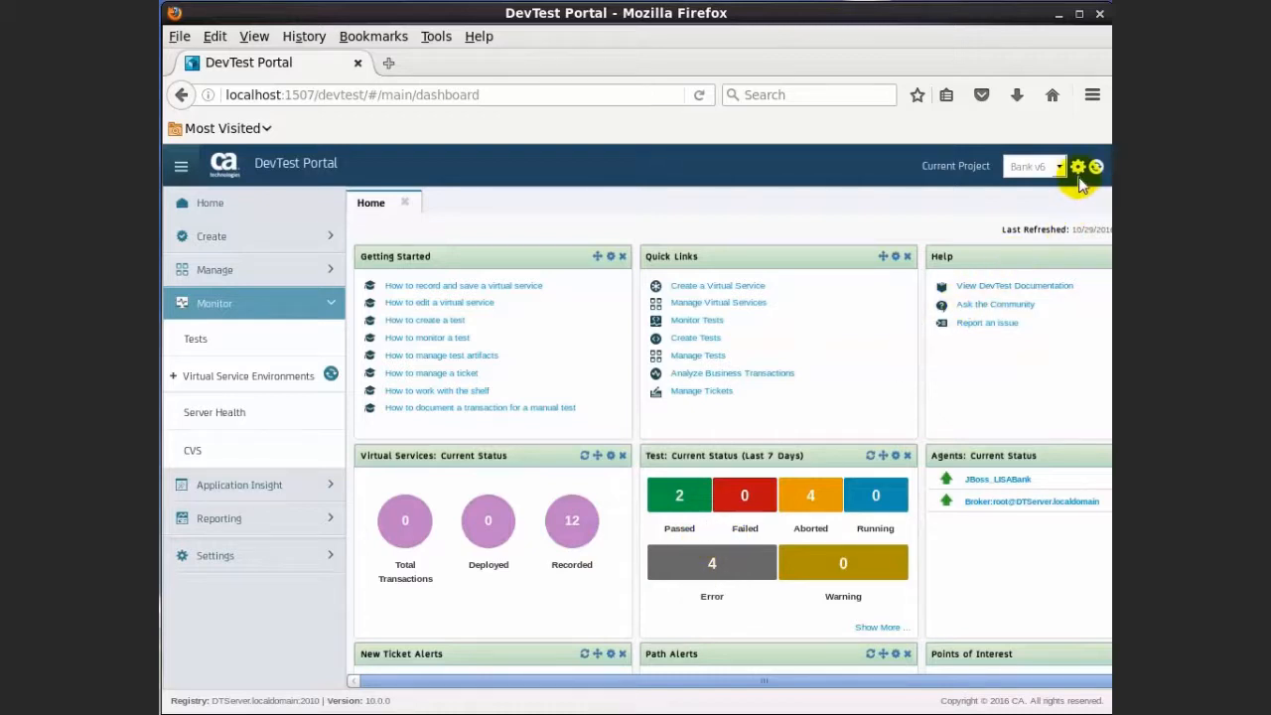
# Keep Bank v6 as the current project and expand the Manage section
pyautogui.click(1051, 166)
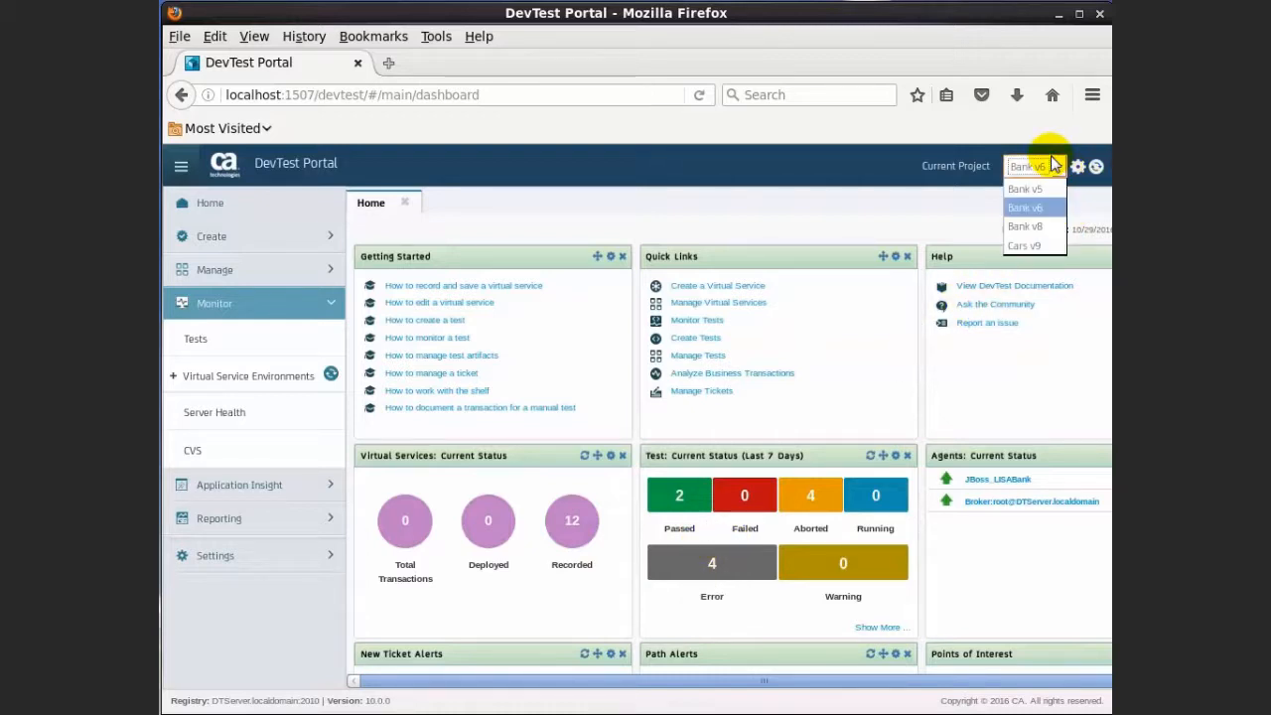
pyautogui.click(1047, 210)
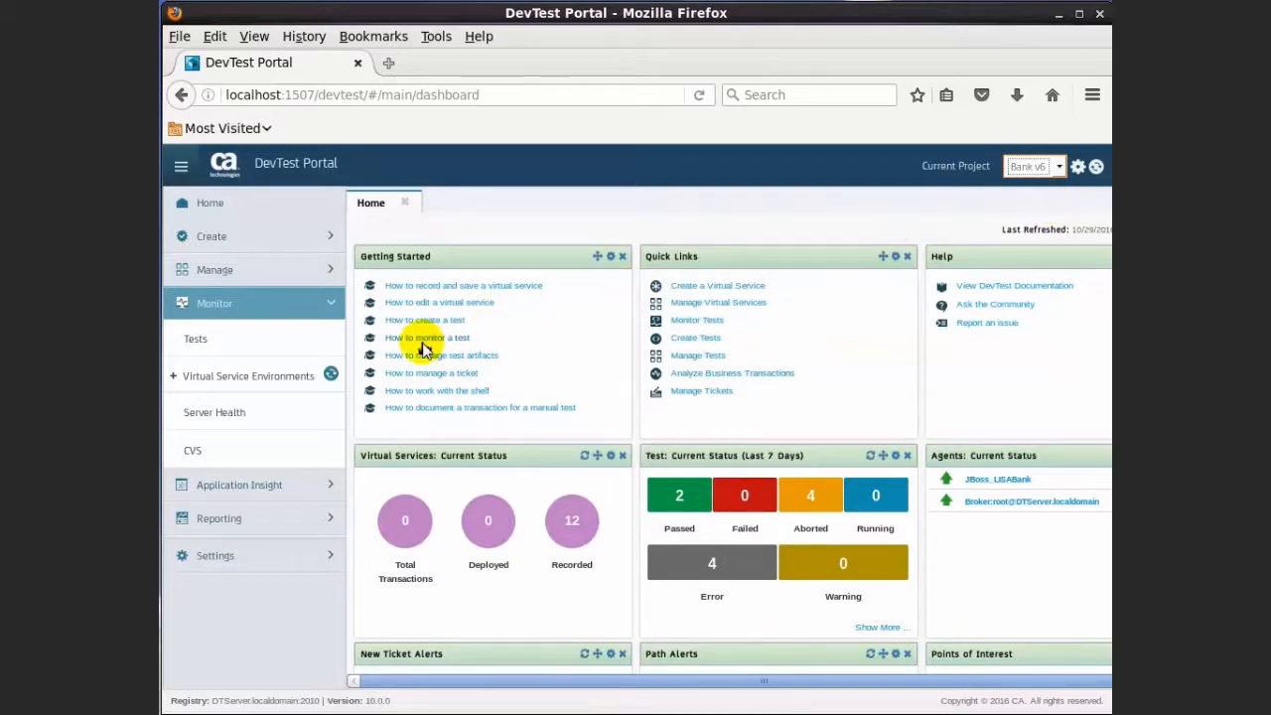
pyautogui.click(328, 272)
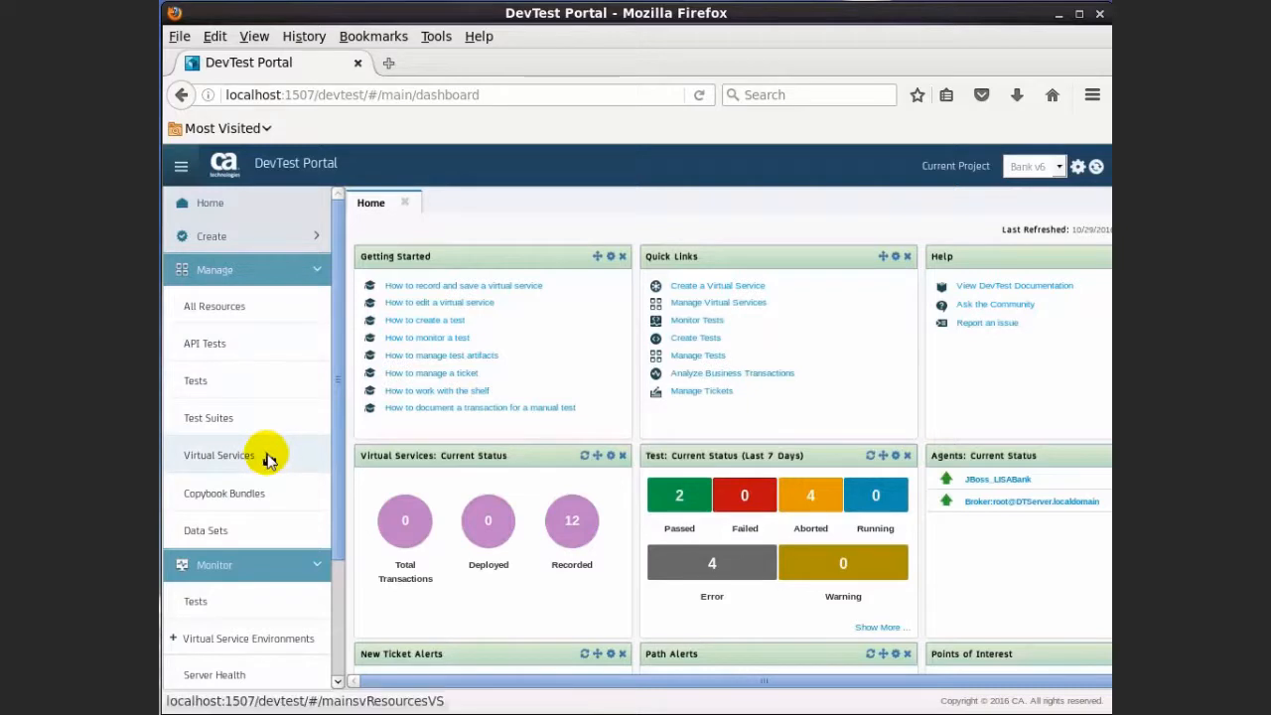
# Deploy kioskV6 from Virtual Services with group tag bank and think time scale 0
pyautogui.click(266, 457)
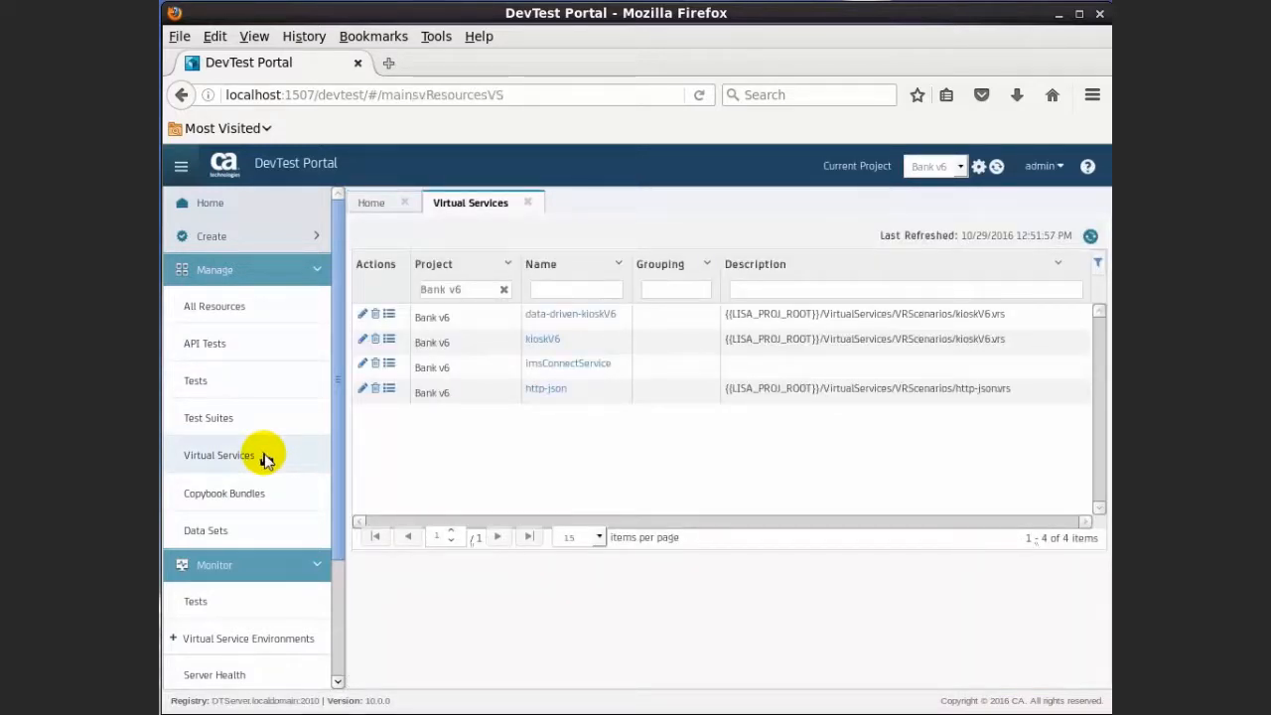
pyautogui.click(389, 342)
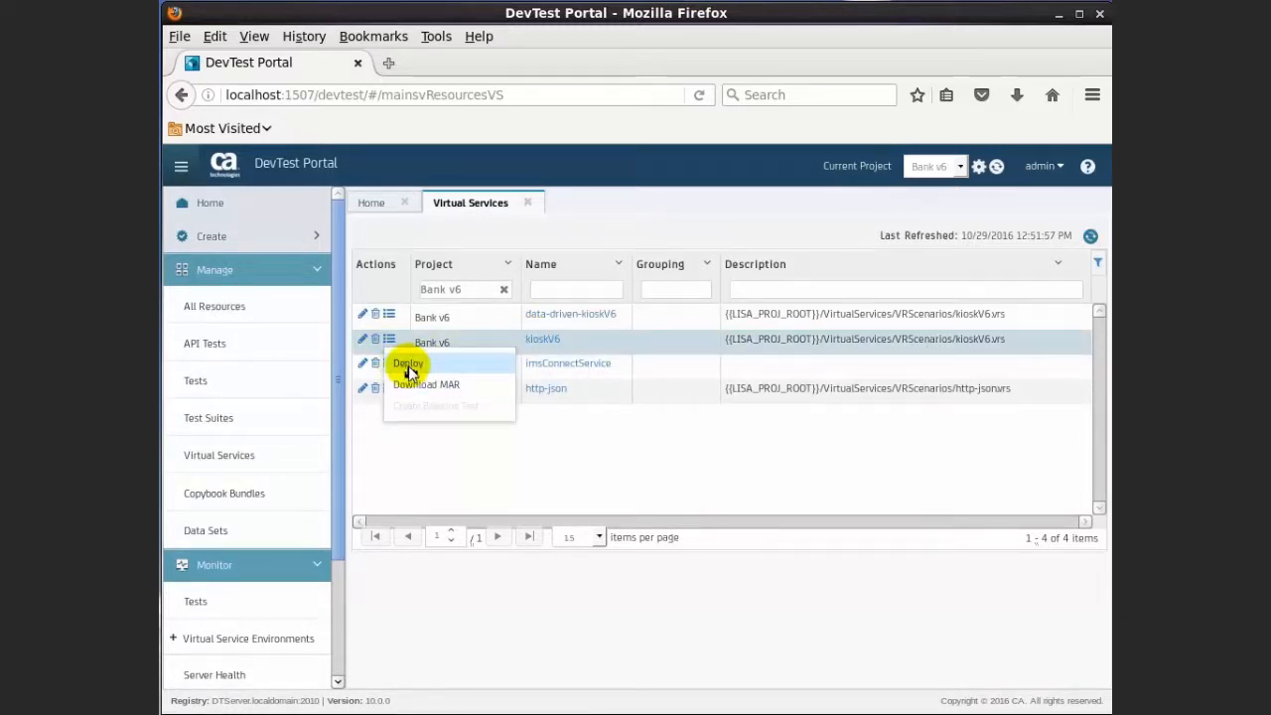
pyautogui.click(408, 365)
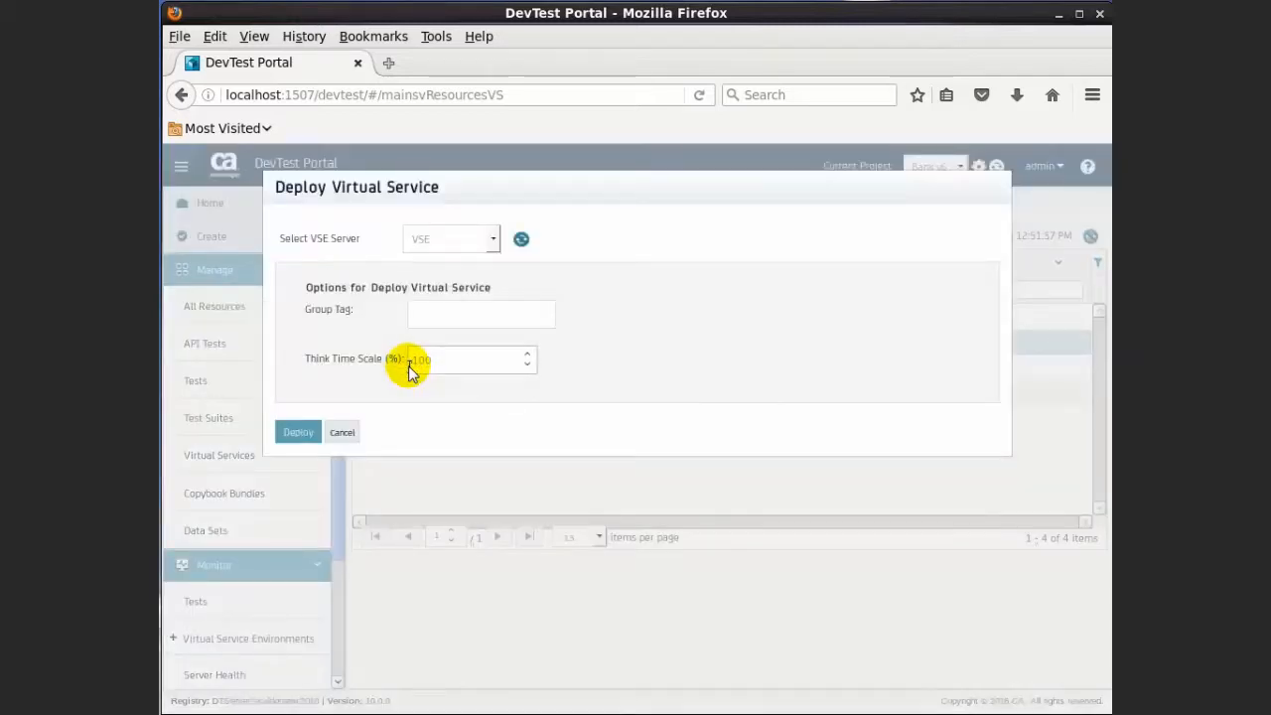
pyautogui.click(443, 326)
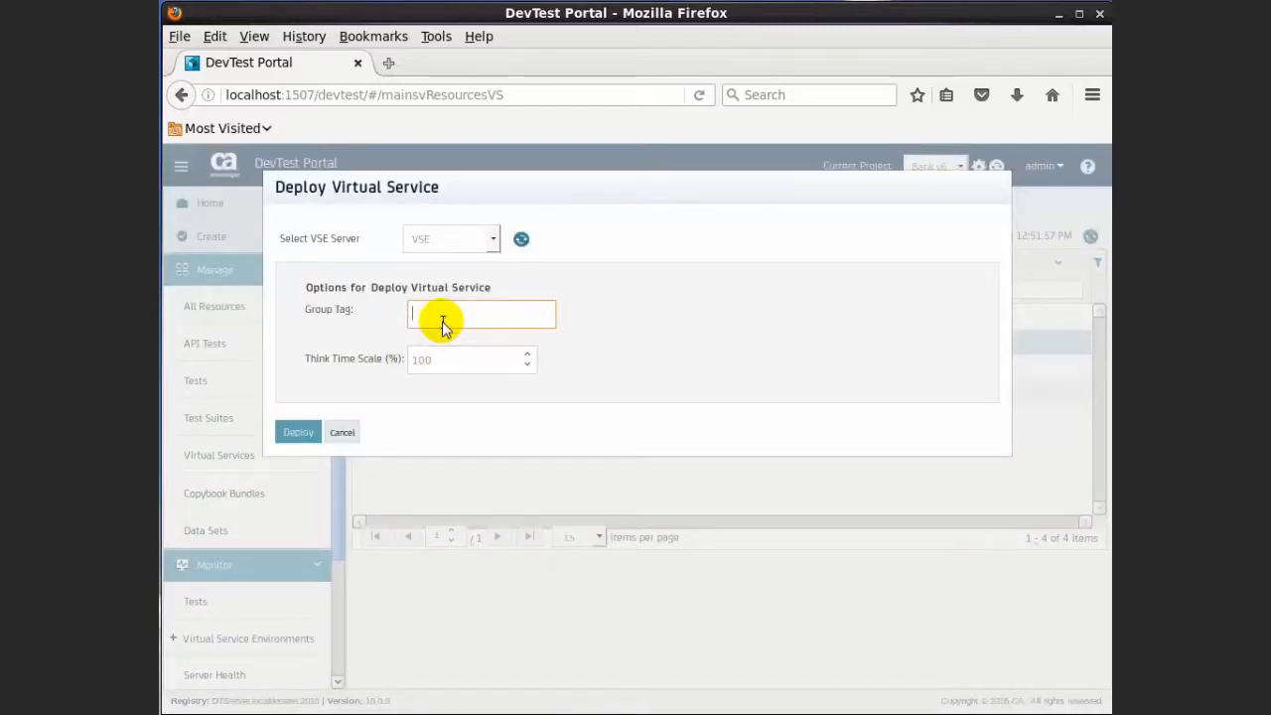
pyautogui.write('bank')
pyautogui.doubleClick(447, 361)
pyautogui.write('0')
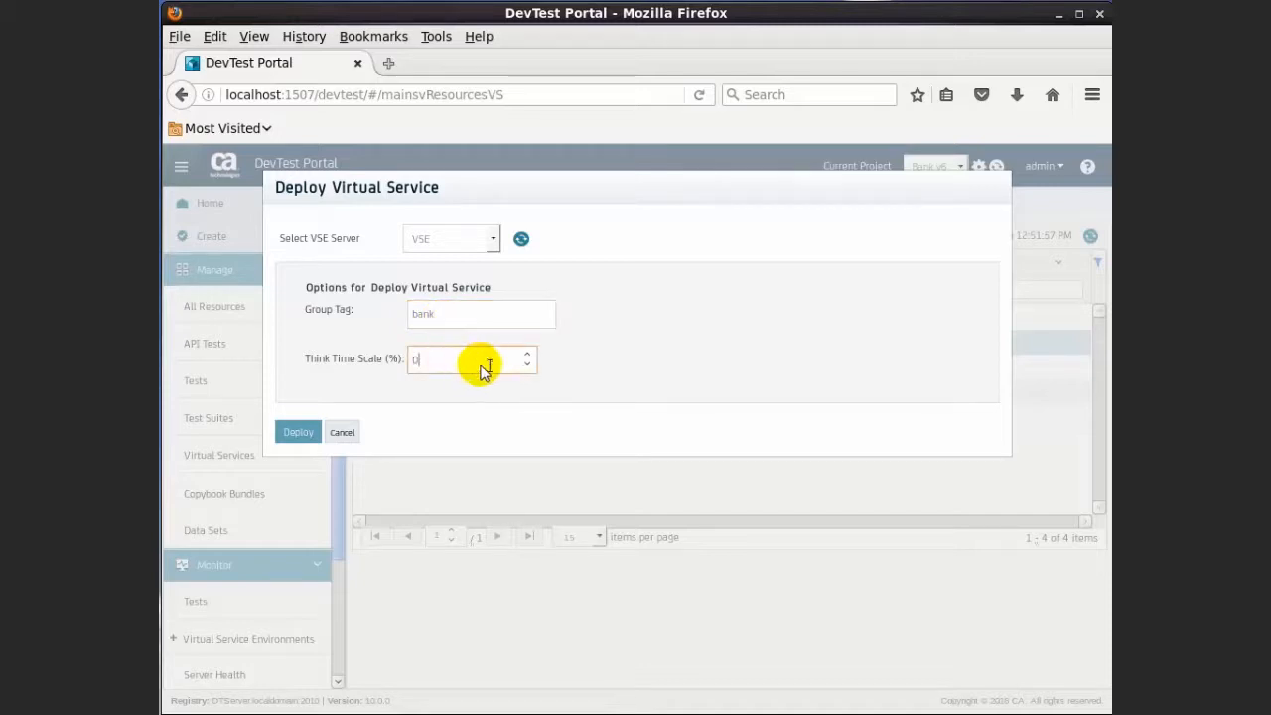
pyautogui.click(296, 433)
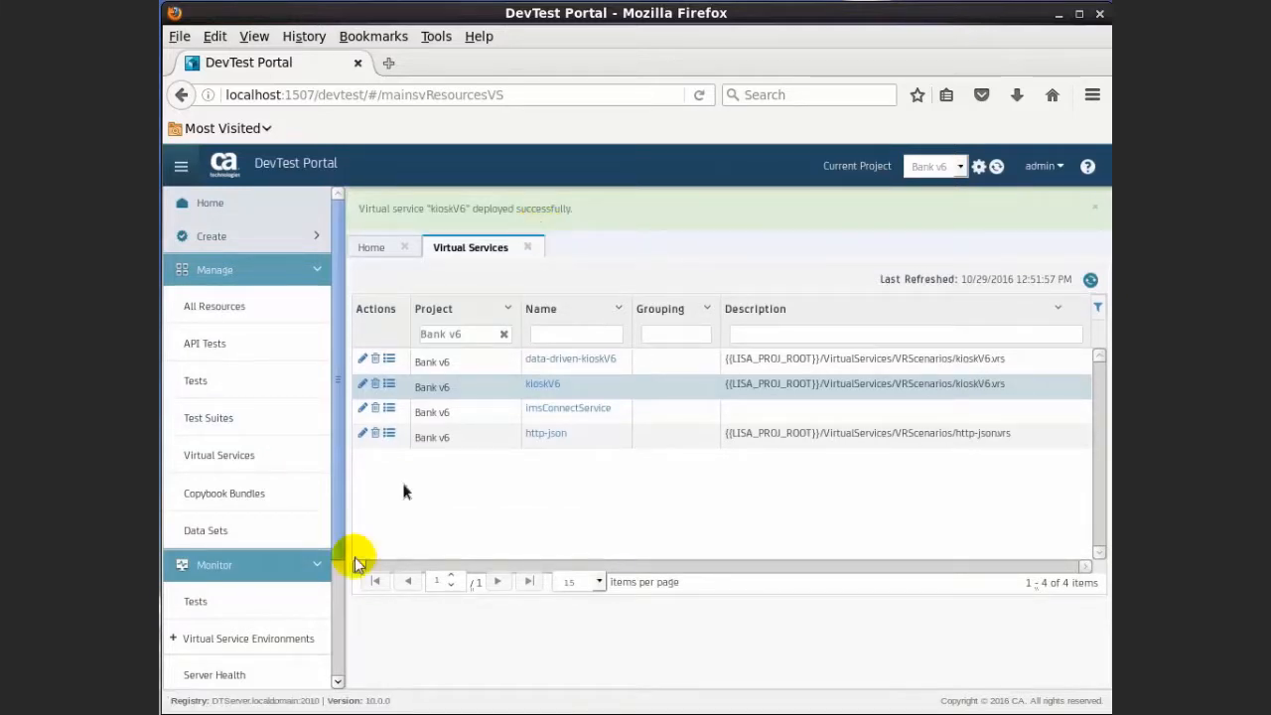
# Open the VSE monitor under Virtual Service Environments, showing kioskV6 as Running
pyautogui.click(254, 644)
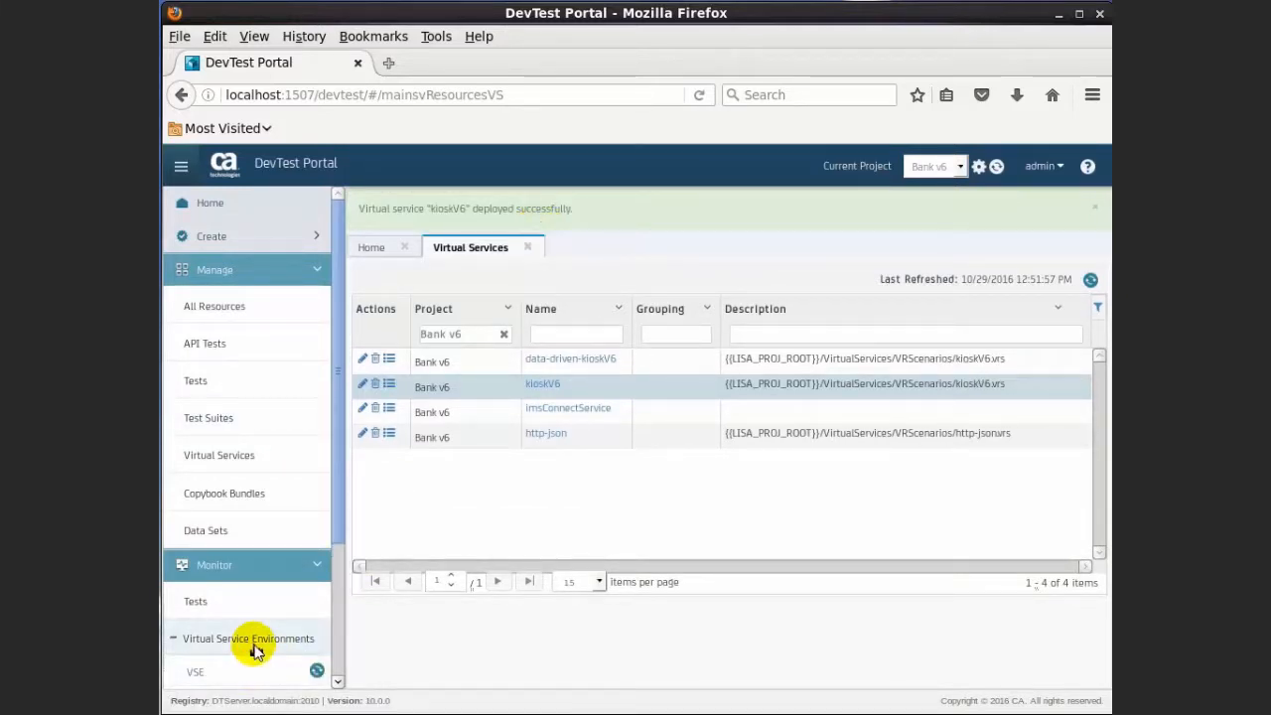
pyautogui.click(248, 674)
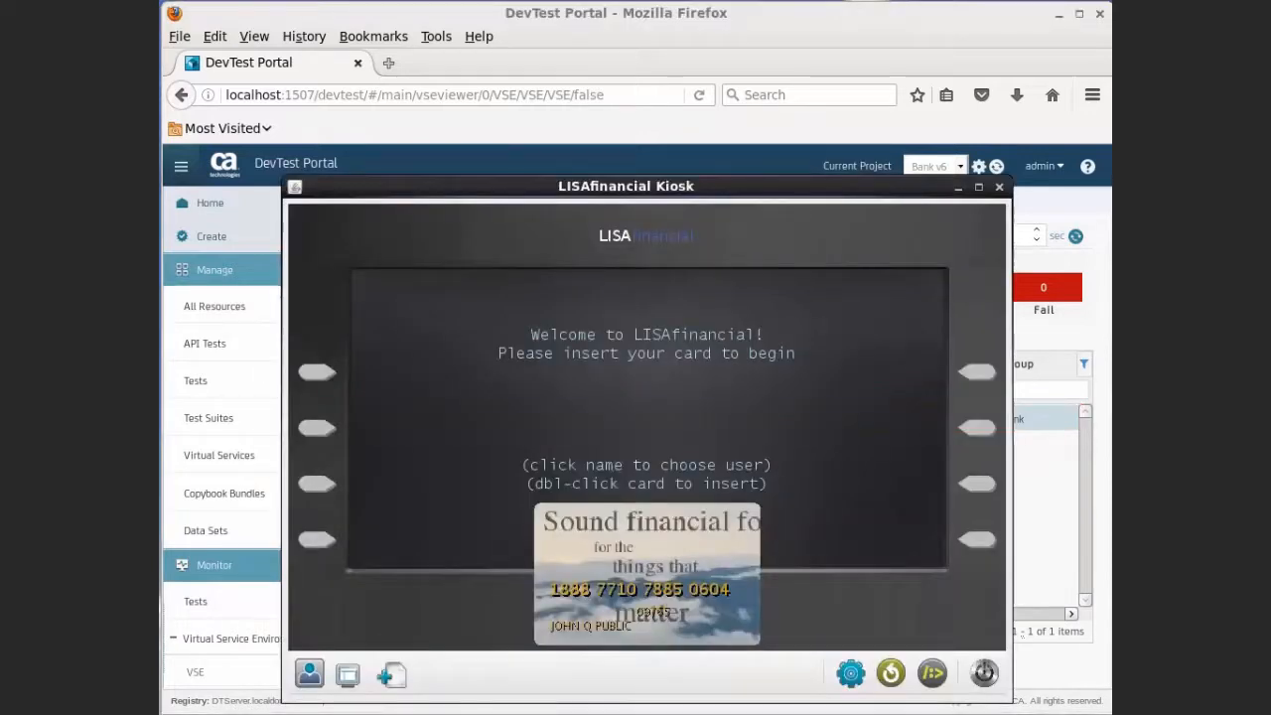
# Change the kiosk's server port from 8080 to 8001, save, and reset the kiosk
pyautogui.click(851, 673)
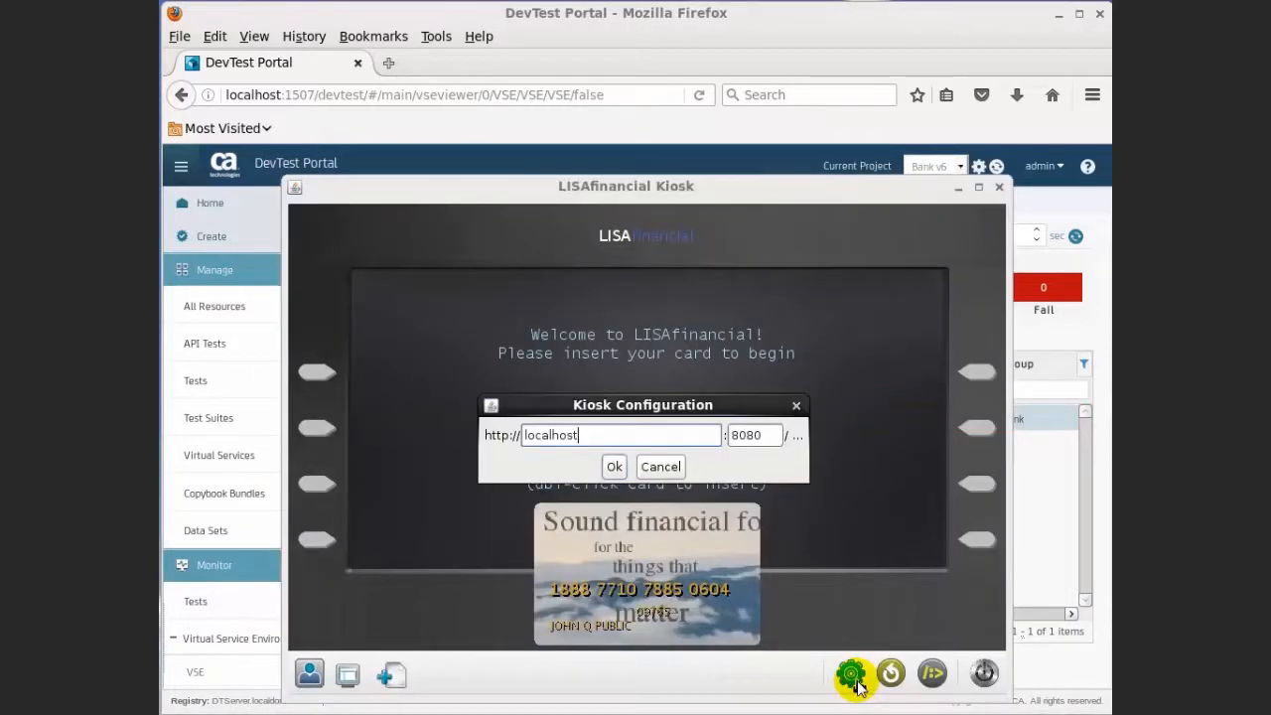
pyautogui.click(766, 443)
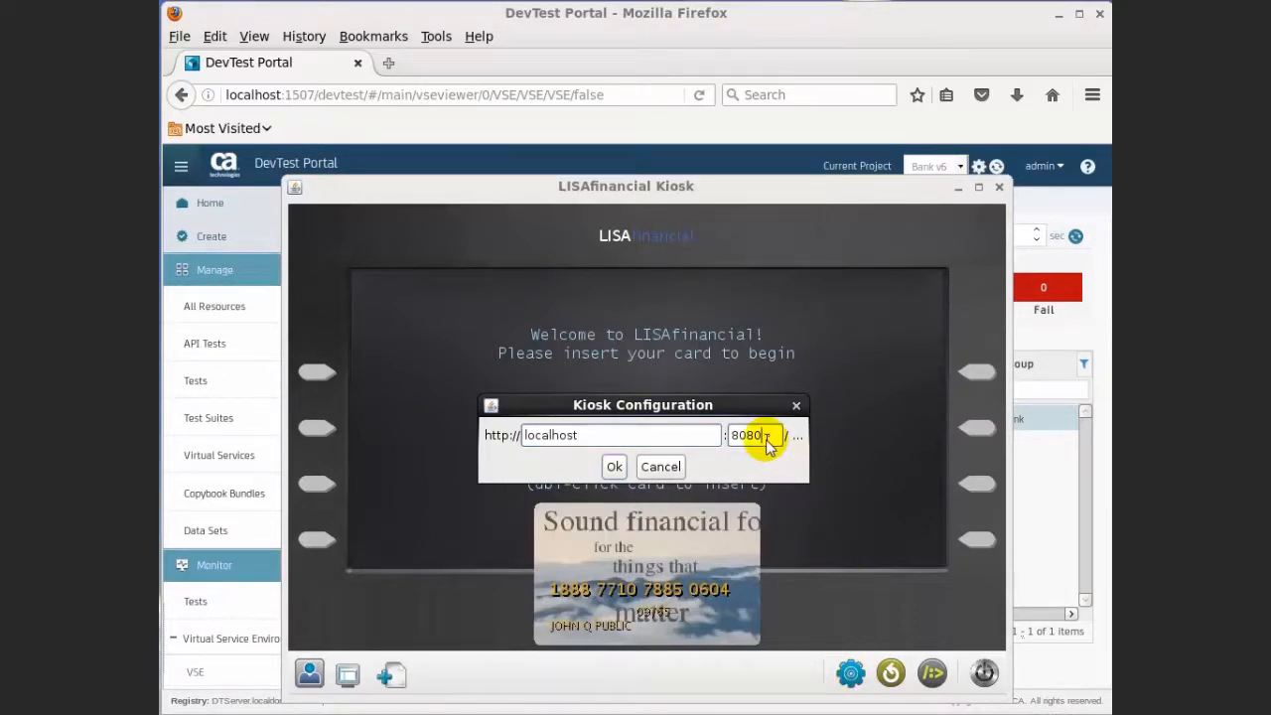
pyautogui.press('BackSpace')
pyautogui.press('BackSpace')
pyautogui.write('01')
pyautogui.click(614, 465)
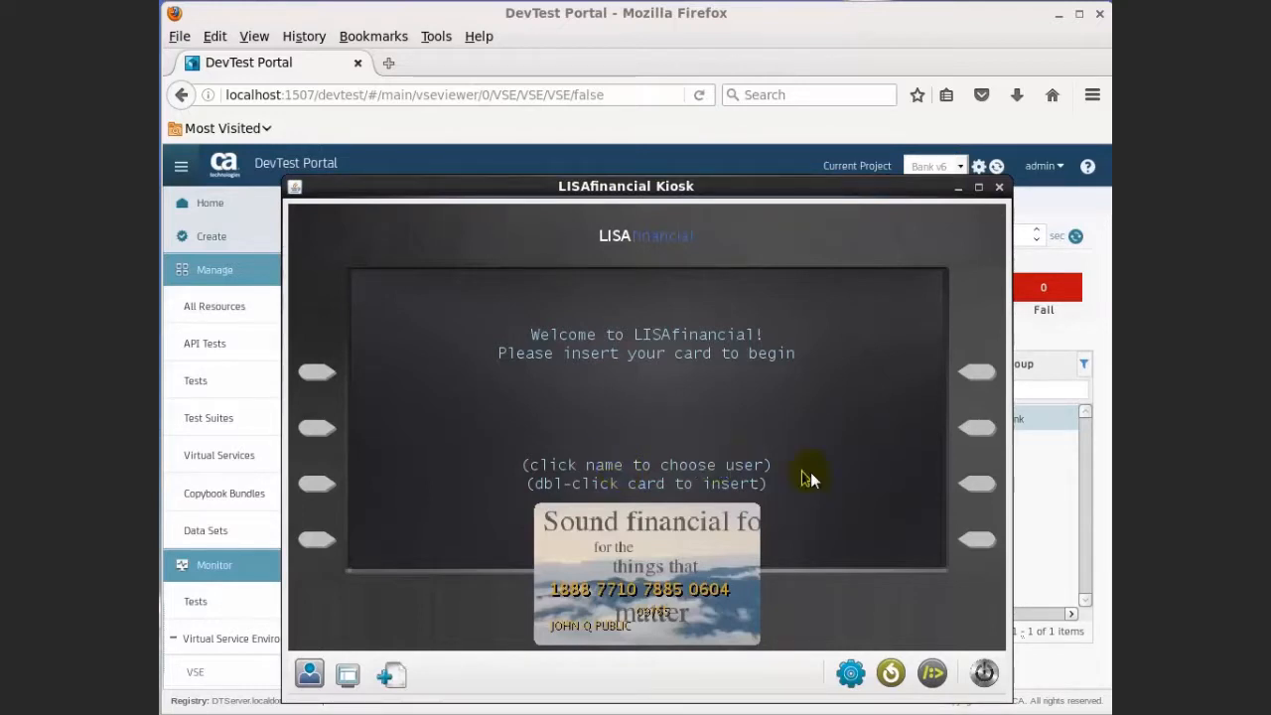
pyautogui.click(891, 675)
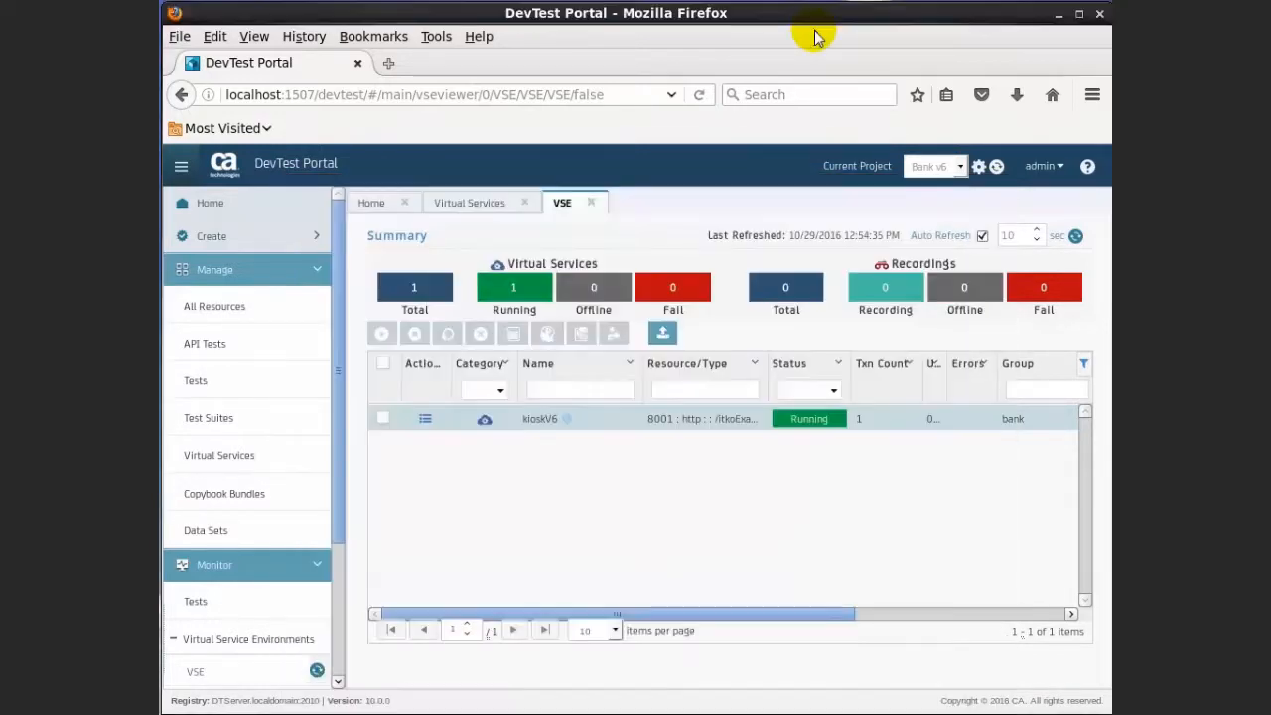
# Check kioskV6's transaction count, then stop the kioskV6 service and confirm
pyautogui.click(868, 438)
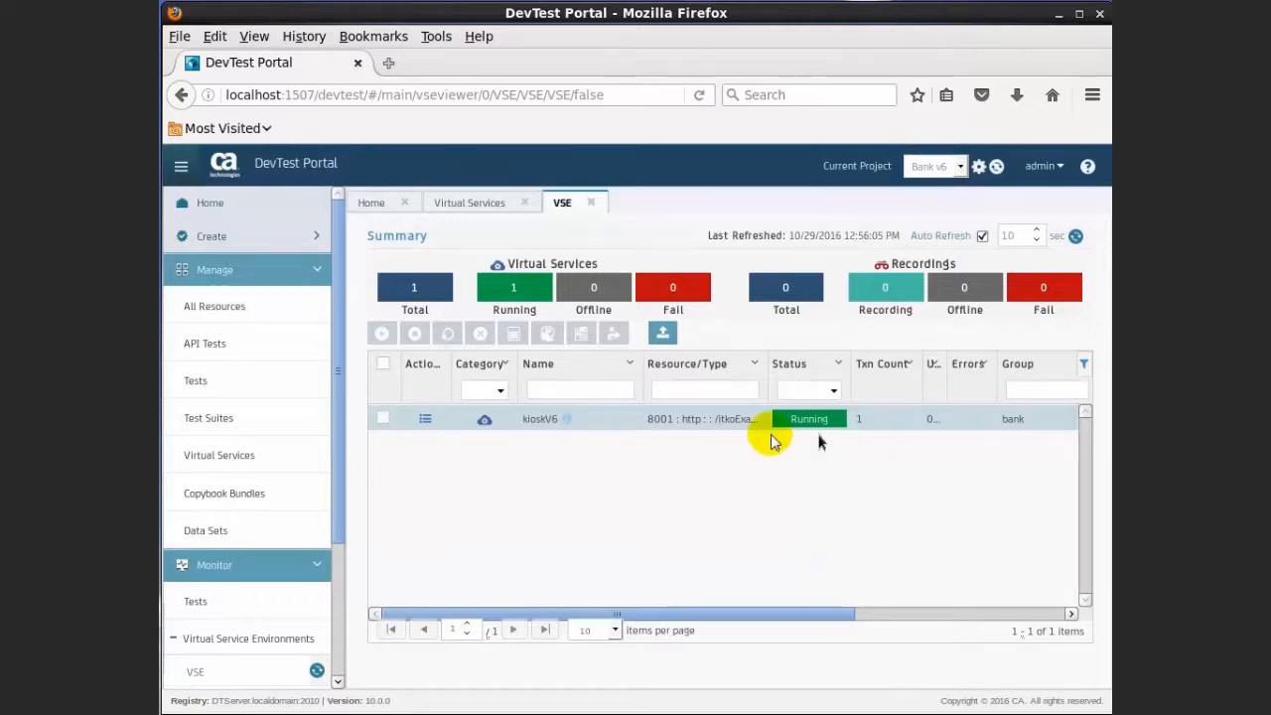
pyautogui.click(425, 425)
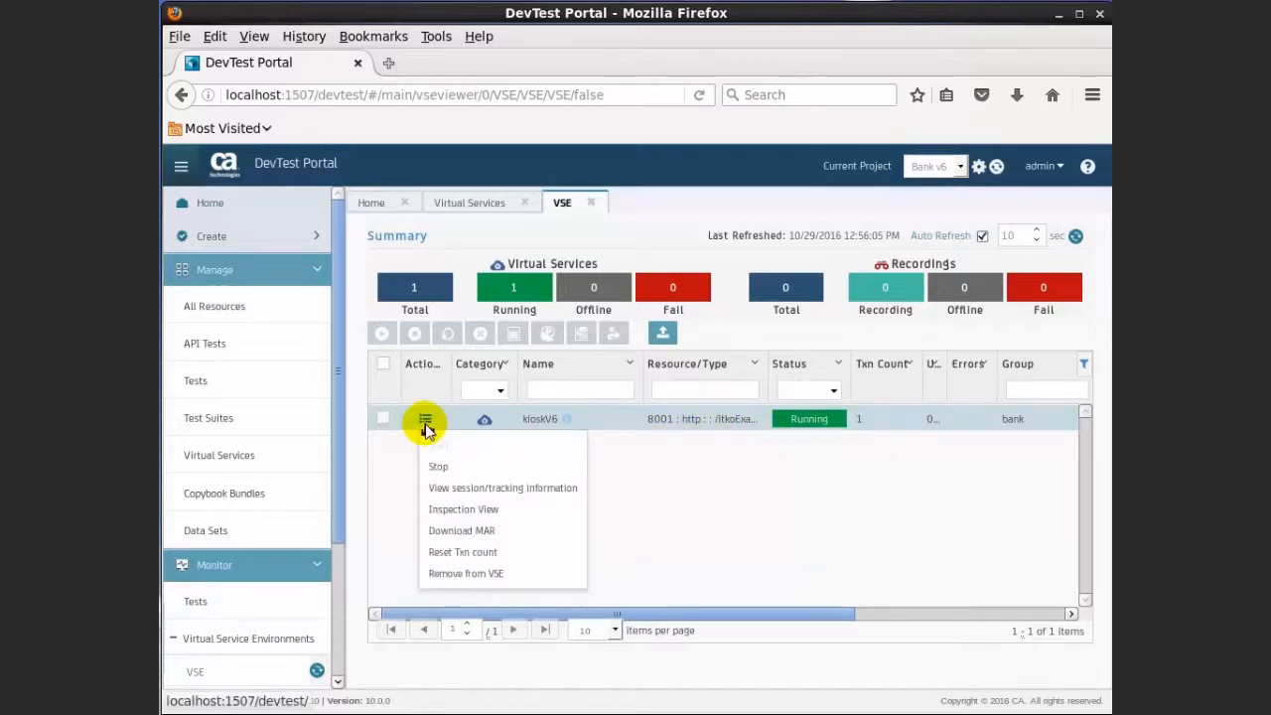
pyautogui.click(433, 472)
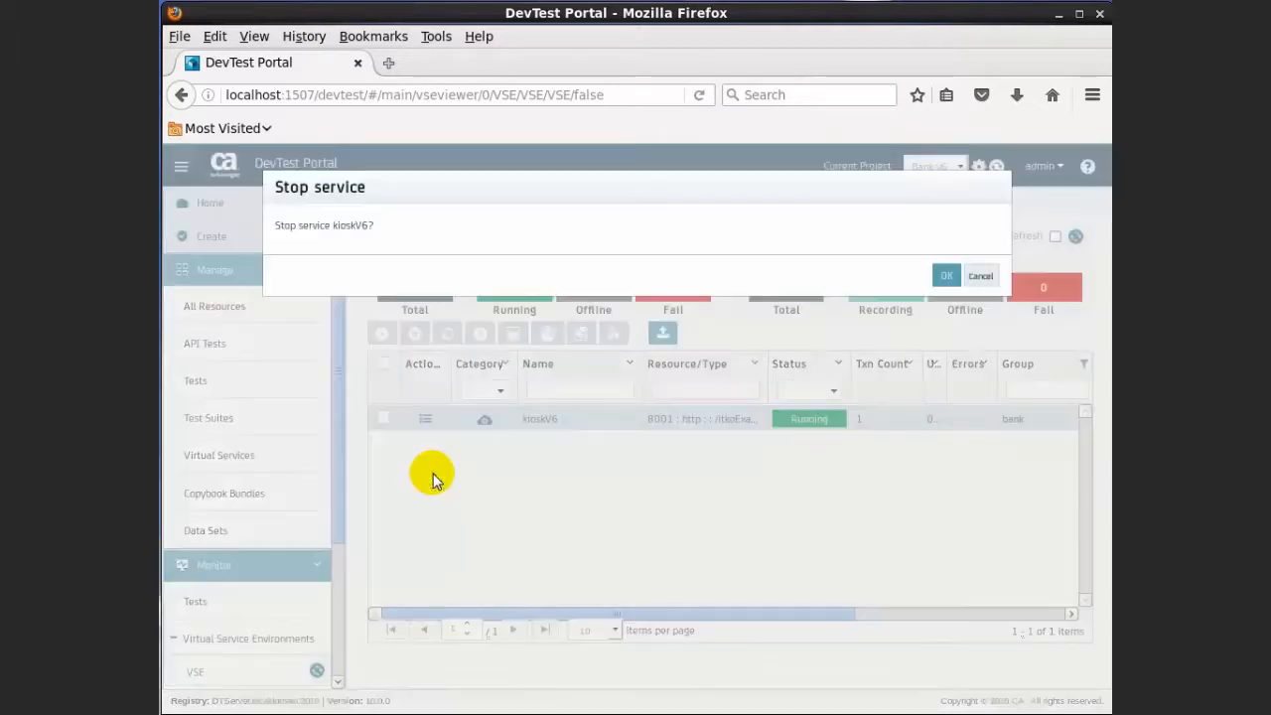
pyautogui.click(945, 278)
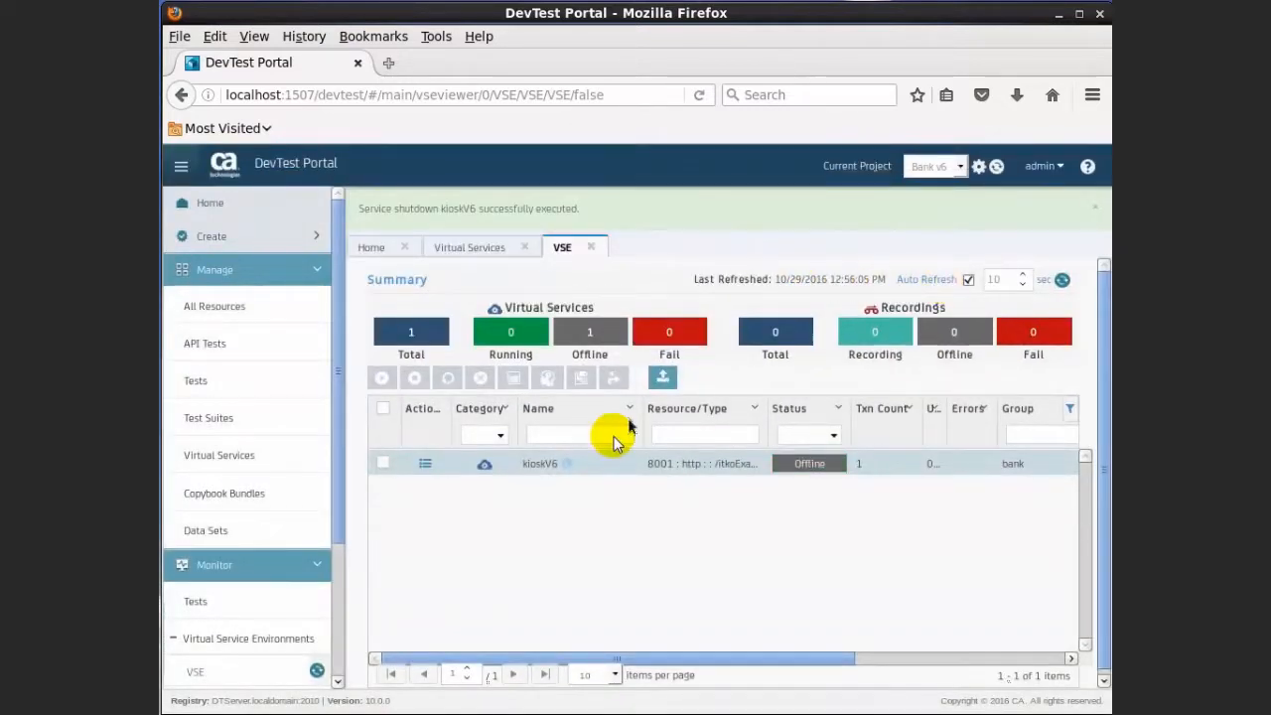
# Remove kioskV6 from the VSE and reset the kiosk, which now gets Connection refused
pyautogui.click(424, 467)
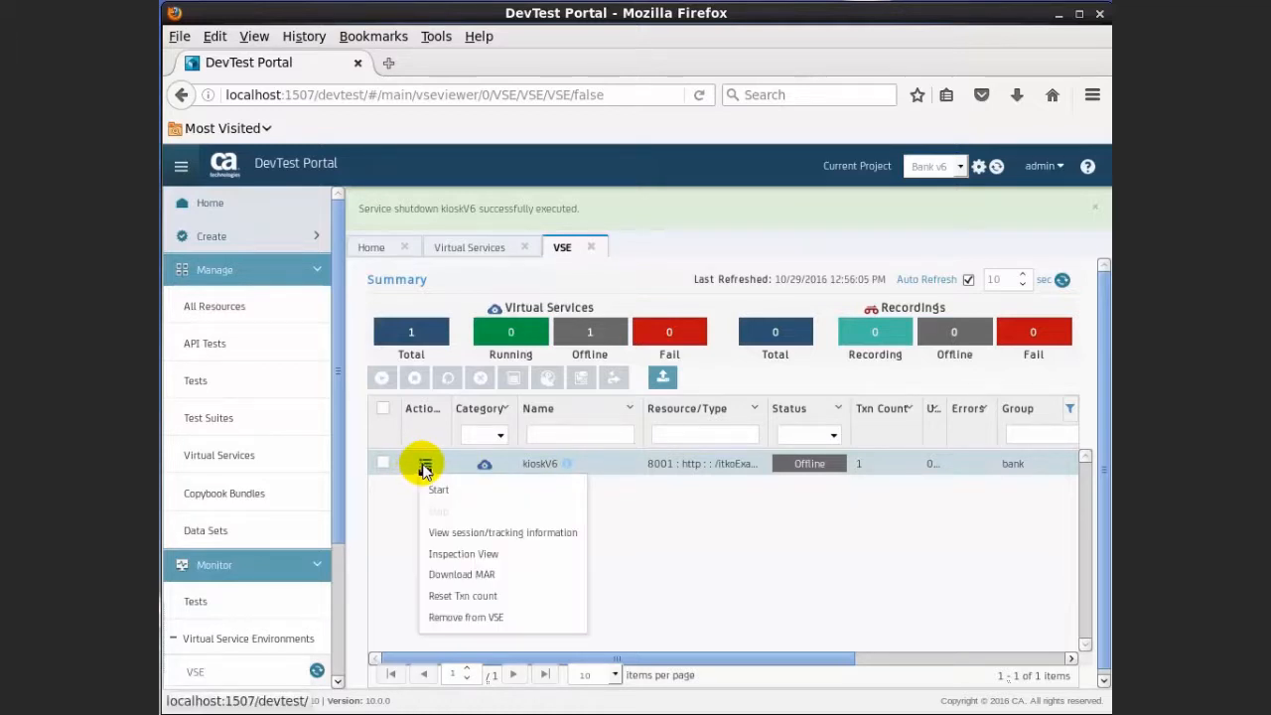
pyautogui.click(465, 617)
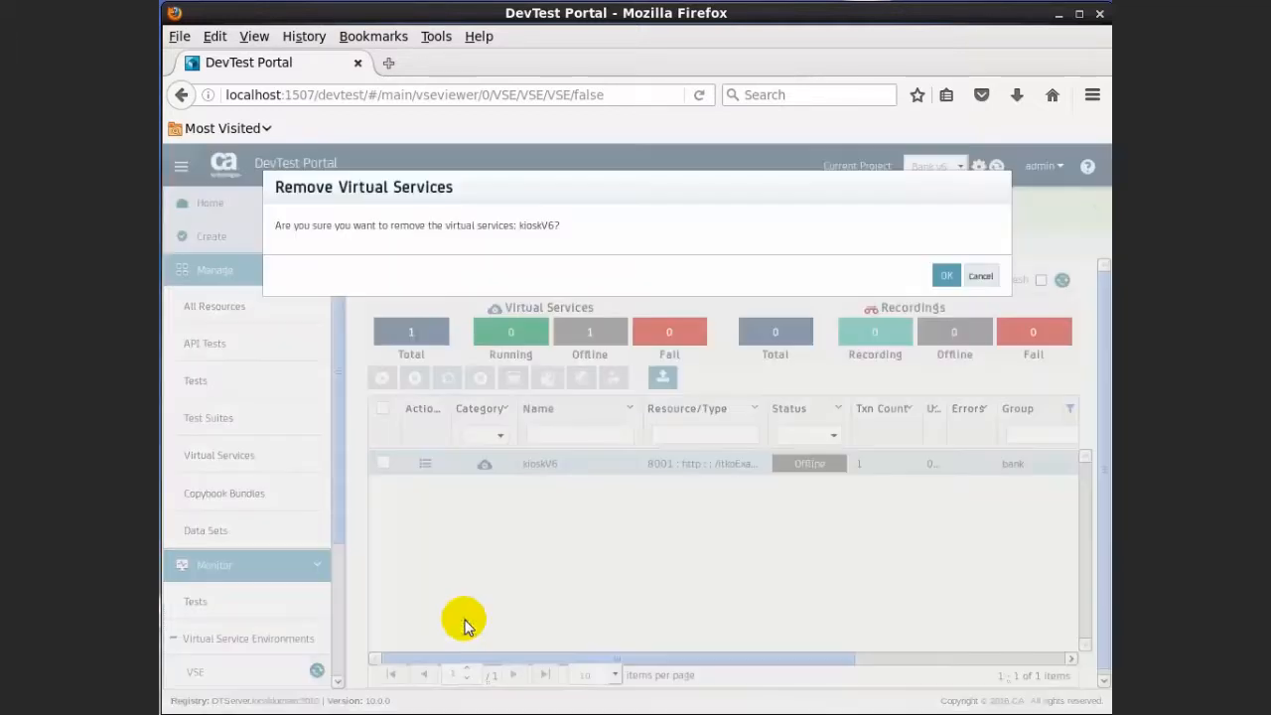
pyautogui.scroll(-1, 464, 624)
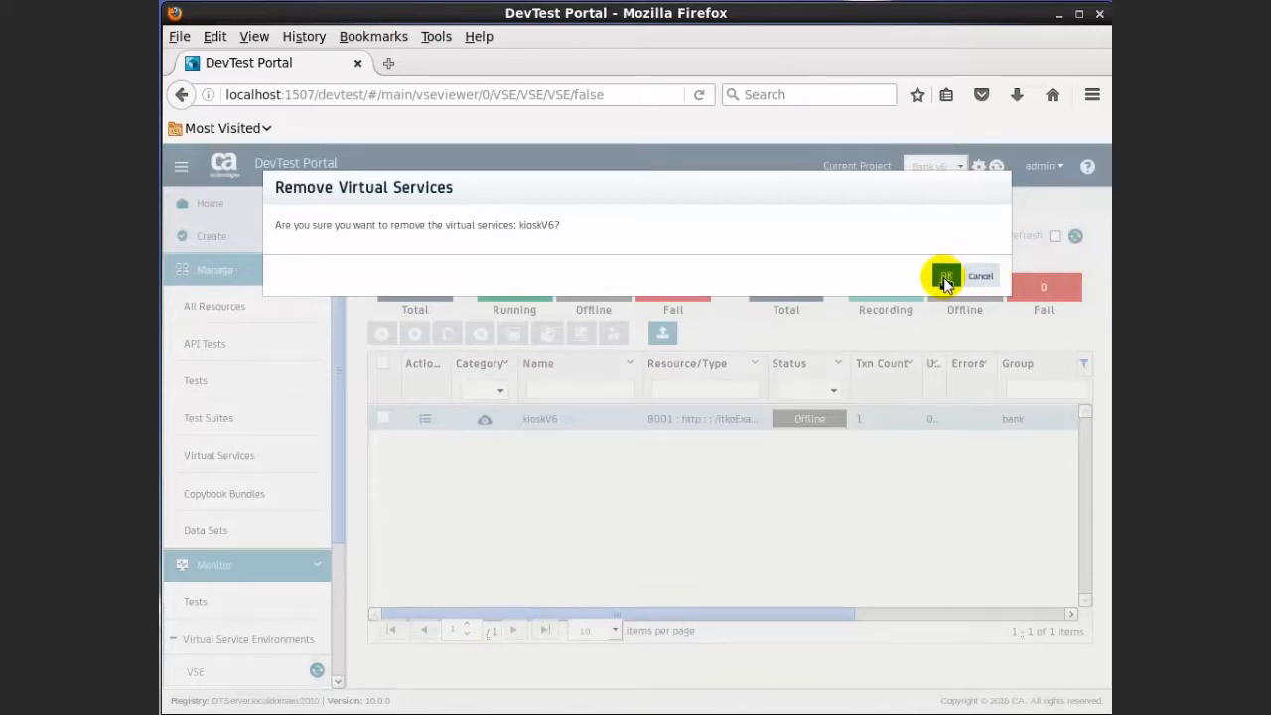
pyautogui.click(945, 280)
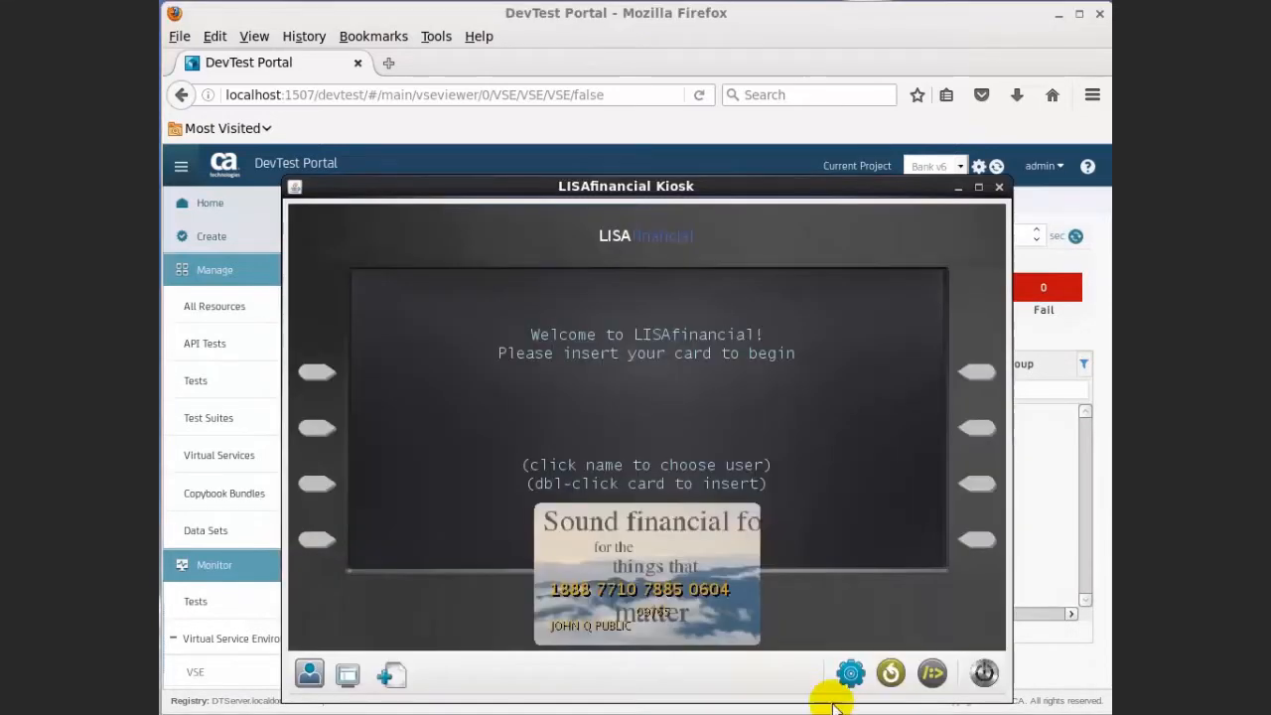
pyautogui.click(891, 674)
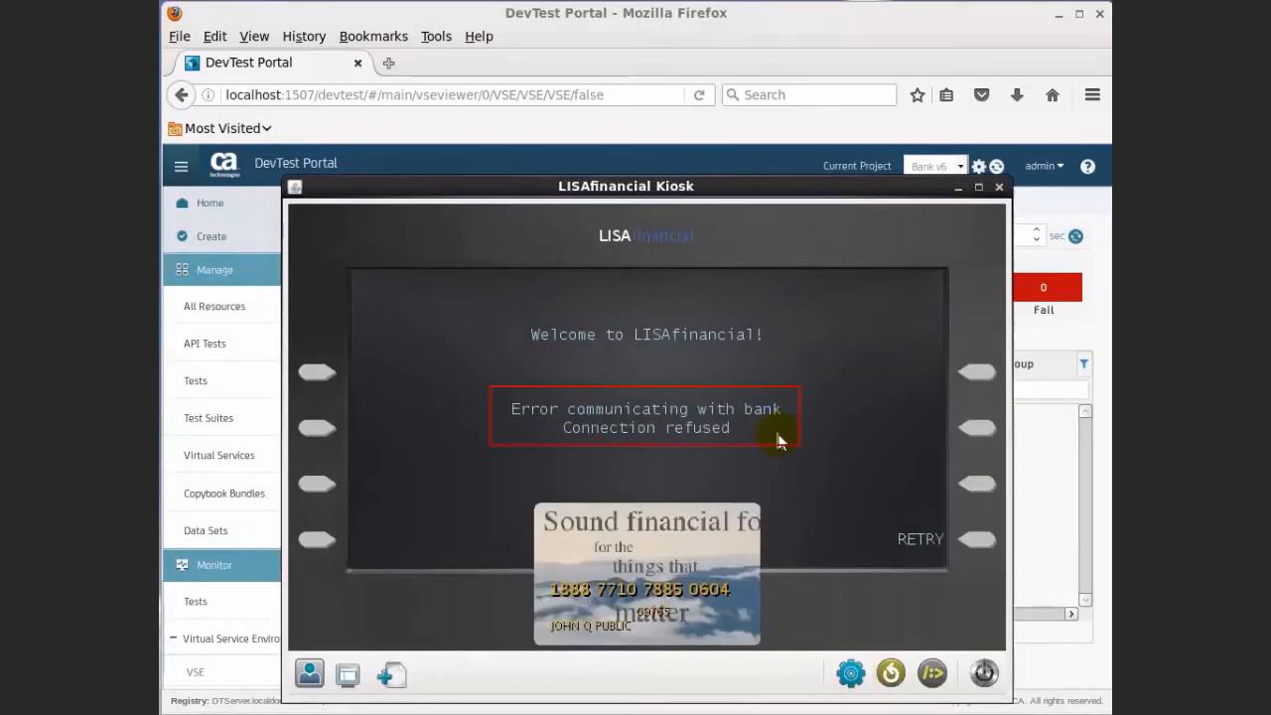